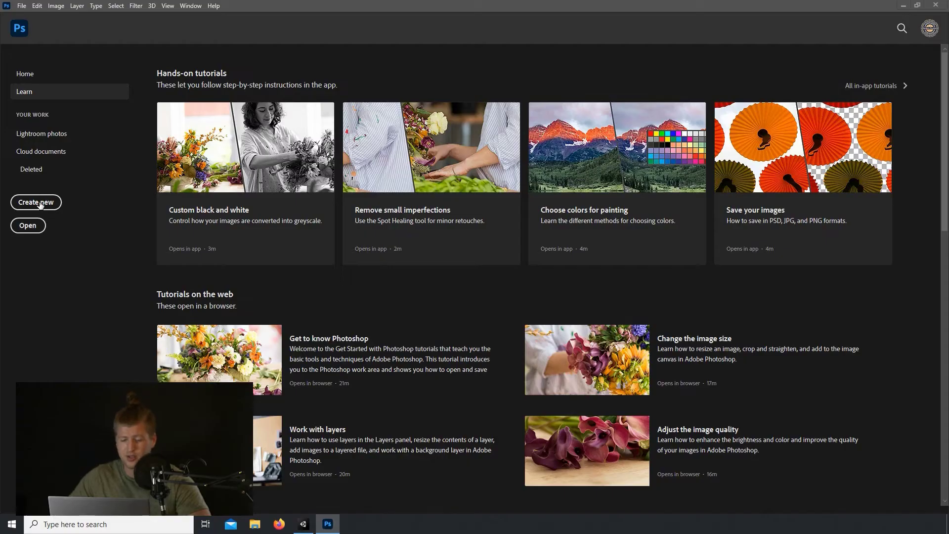
Create a new 250 × 250 px, 32-bit RGB document named Octagon from the recent preset.
click(74, 212)
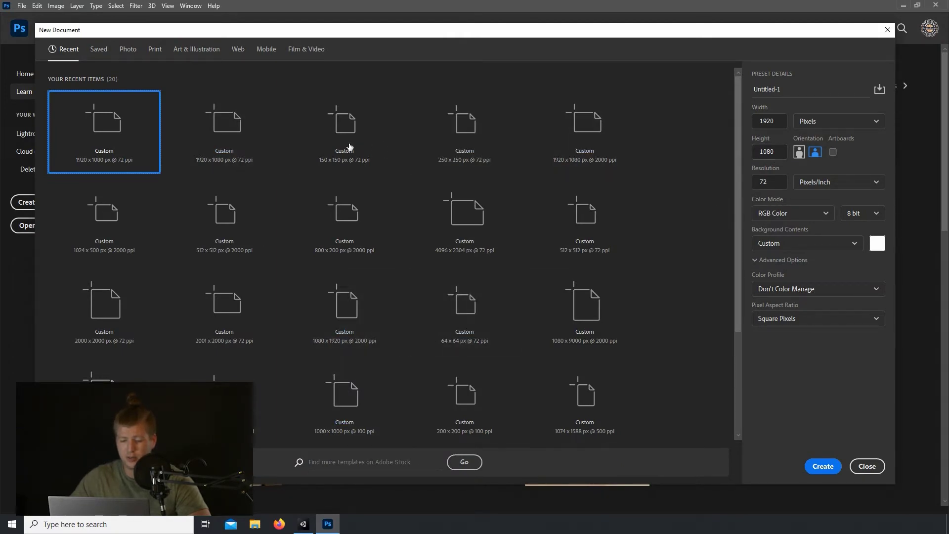
click(454, 144)
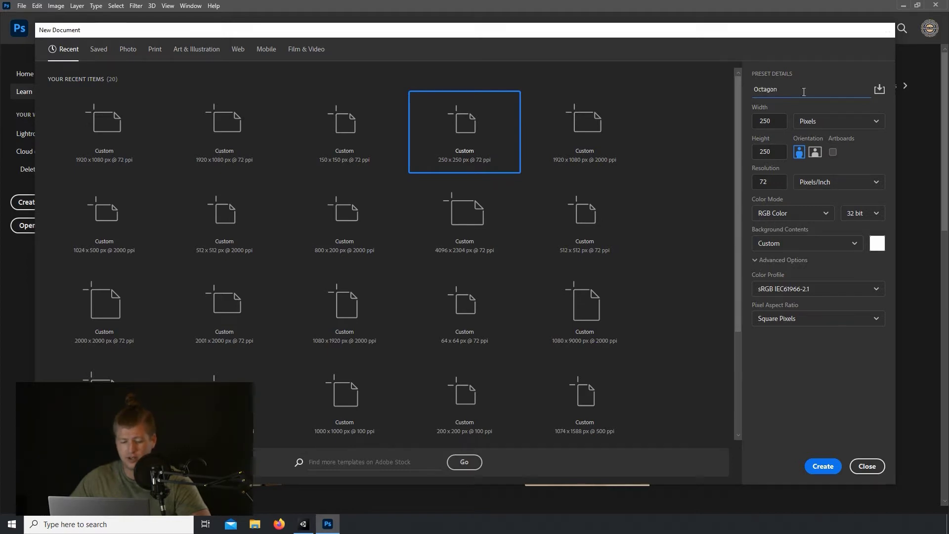
key(Escape)
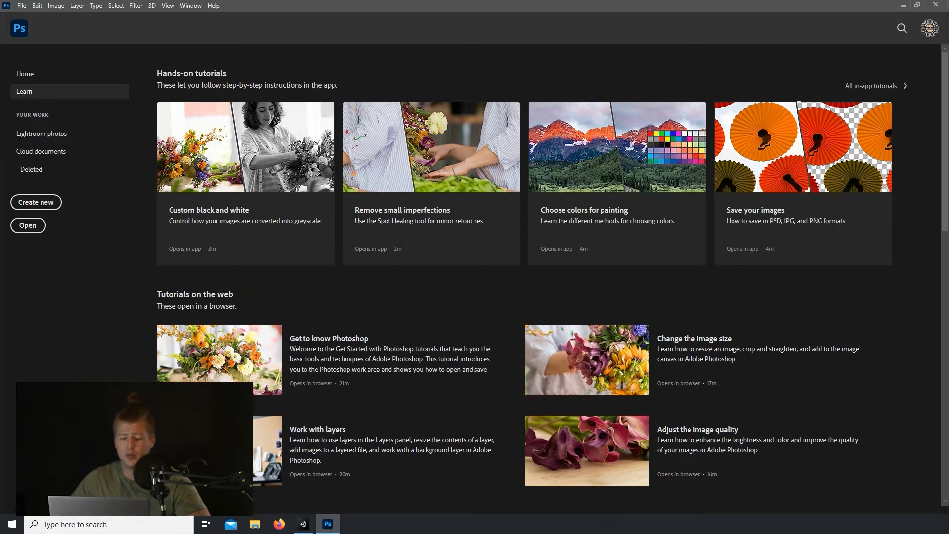
key(Escape)
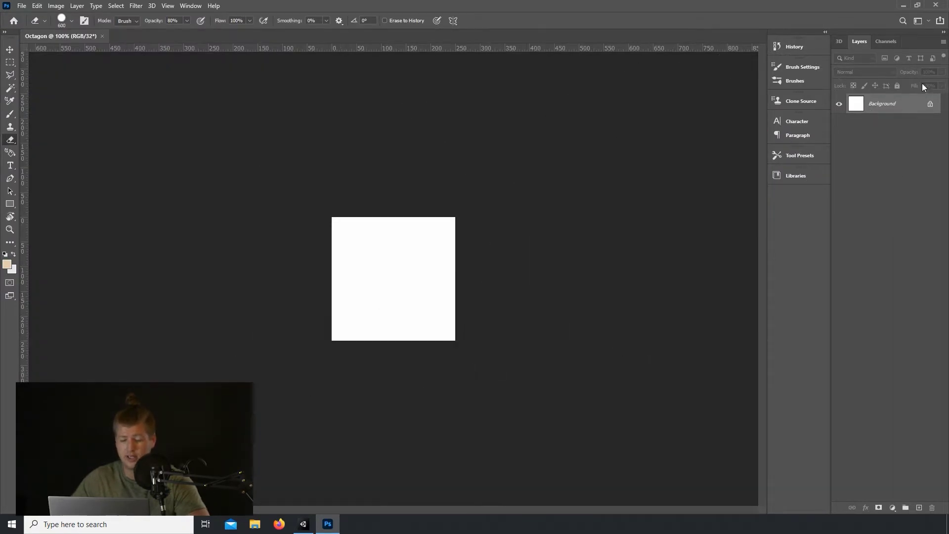
Unlock the Background layer and draw an octagon selection with the Polygonal Lasso.
click(929, 105)
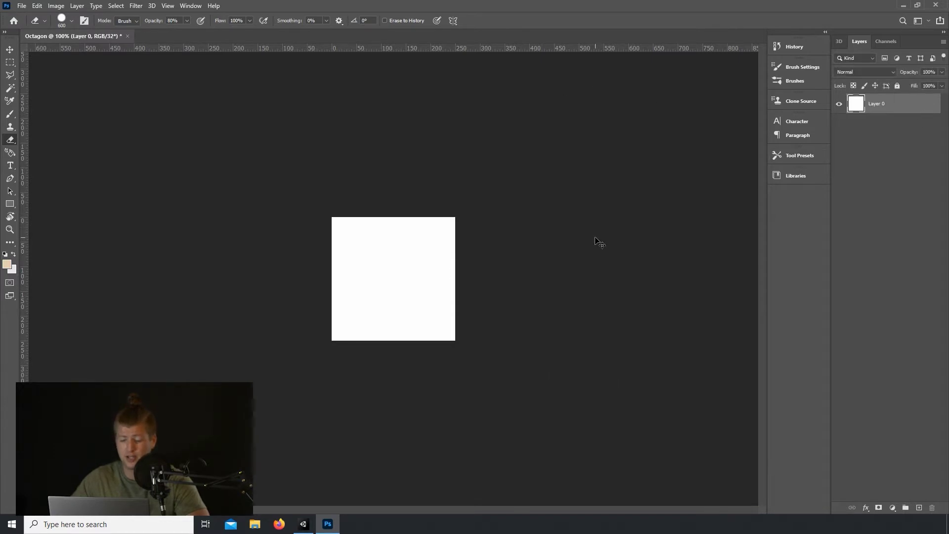
key(ctrl+plus)
key(ctrl+plus)
key(l)
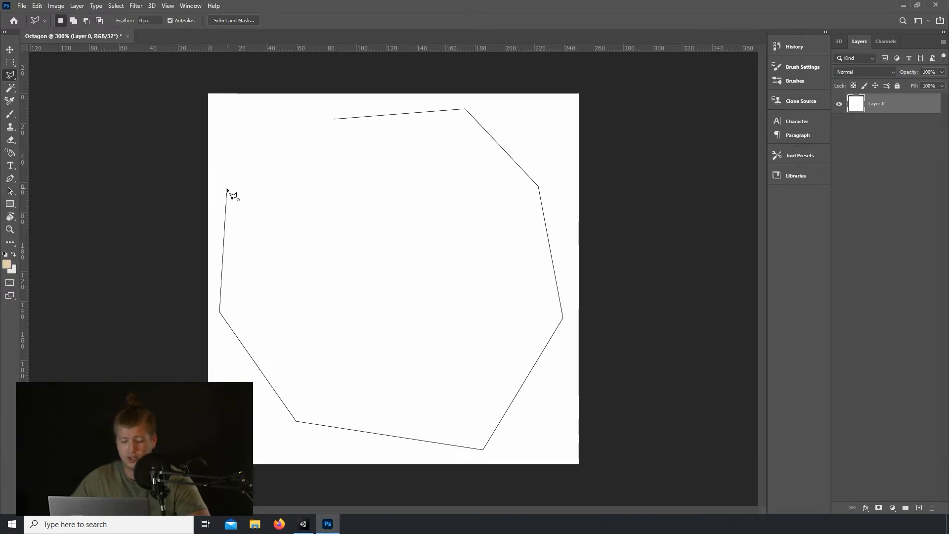
double_click(227, 190)
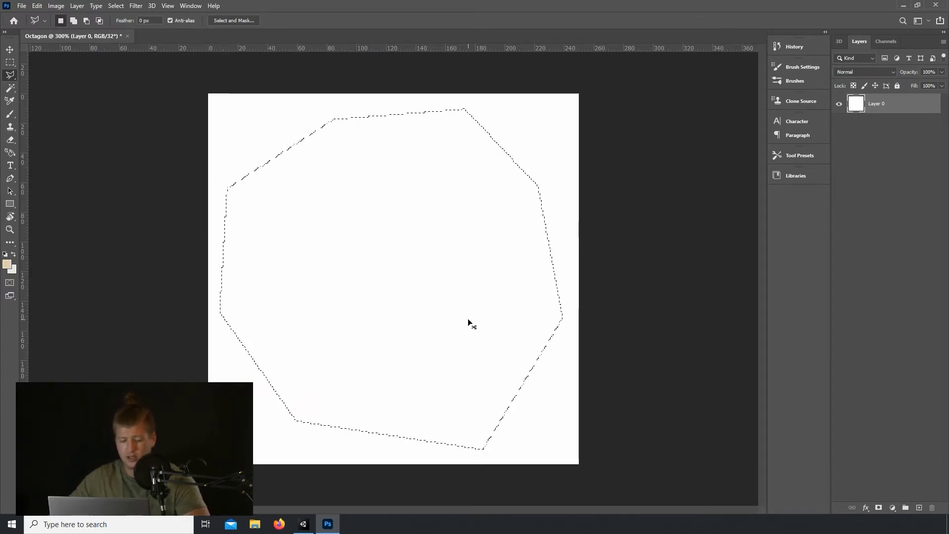
Invert the selection, erase everything outside the octagon, then deselect.
key(ctrl+shift+i)
key(e)
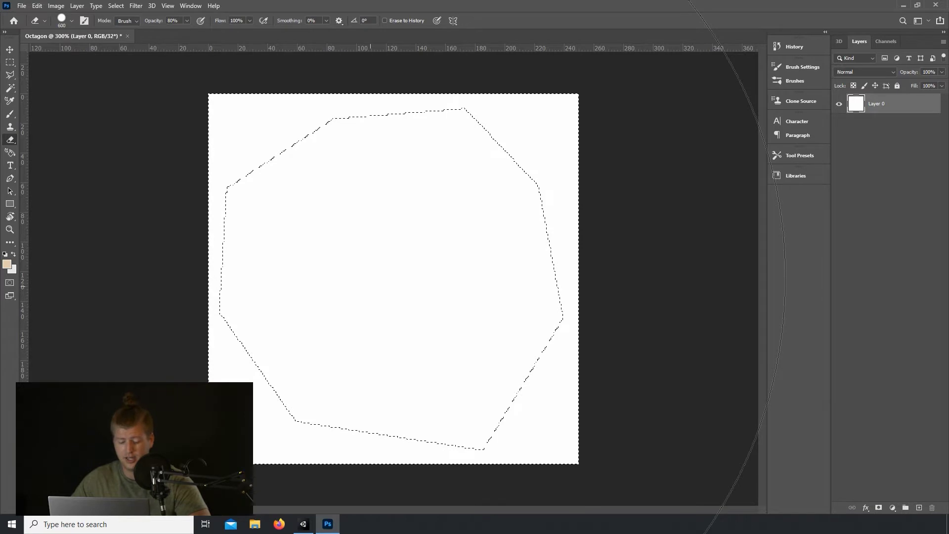
click(342, 267)
click(355, 267)
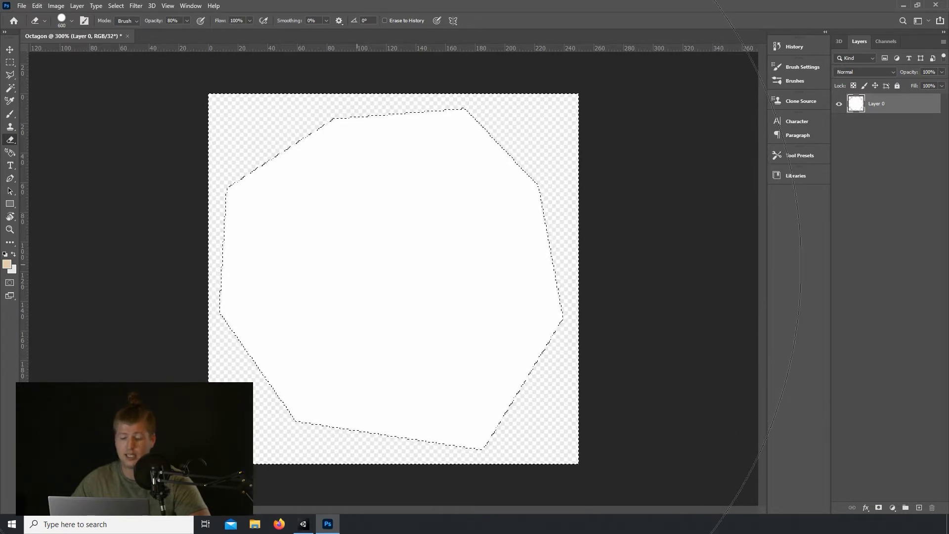
key(m)
click(557, 161)
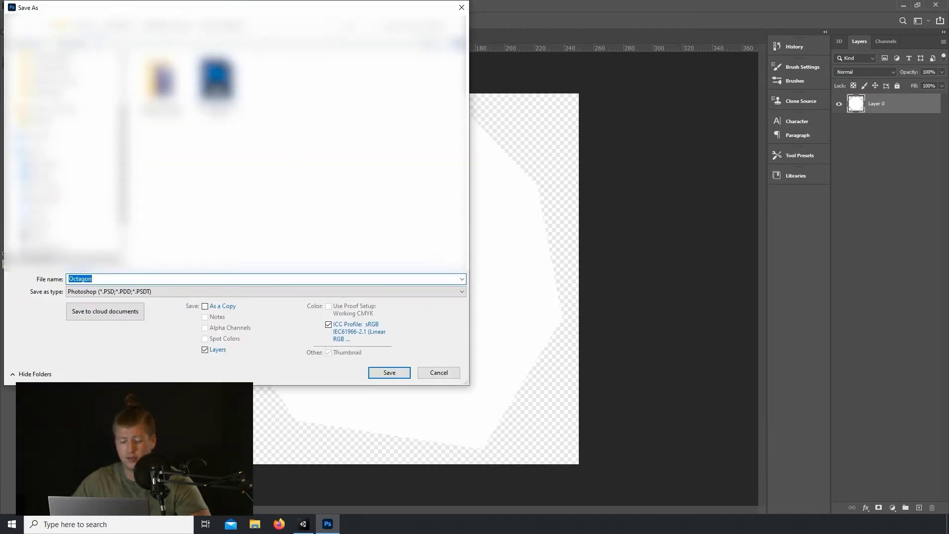
Save the image as Octagon.psd in the chosen folder, confirming the compatibility options.
click(64, 176)
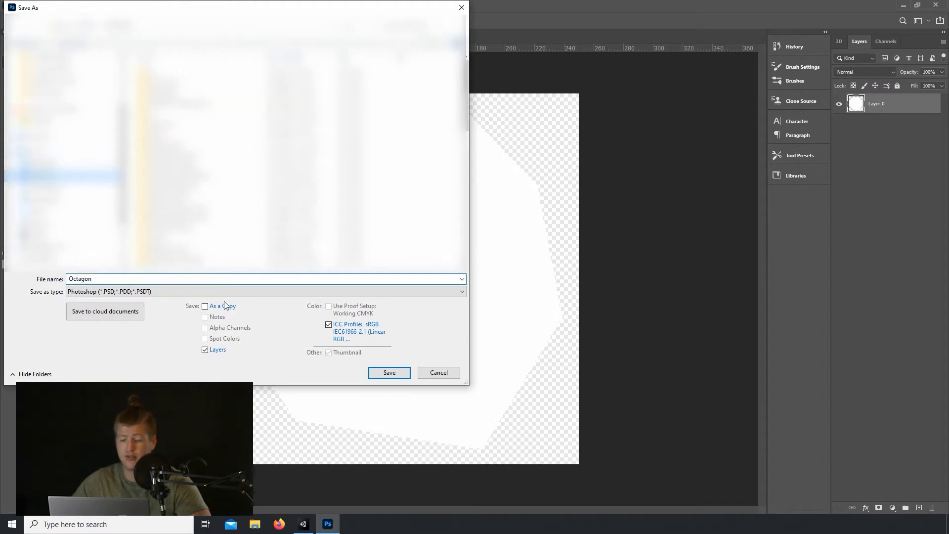
click(388, 375)
key(Return)
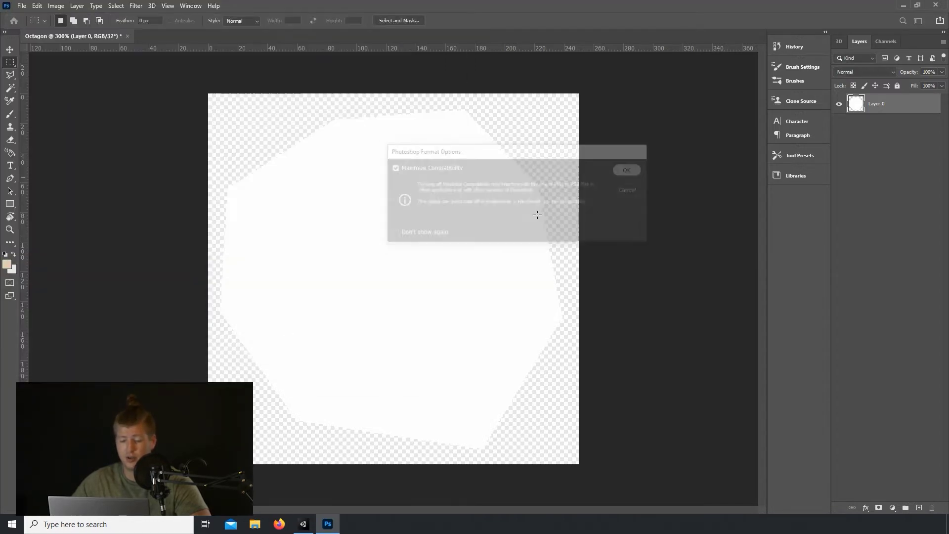
click(901, 6)
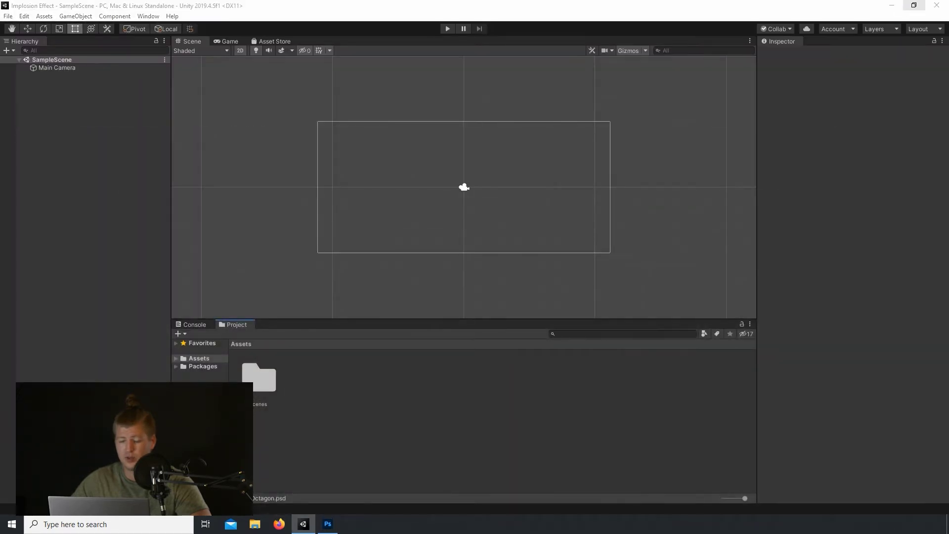
Drag Octagon.psd into the Unity Assets folder and check its imported contents.
drag(564, 499, 406, 428)
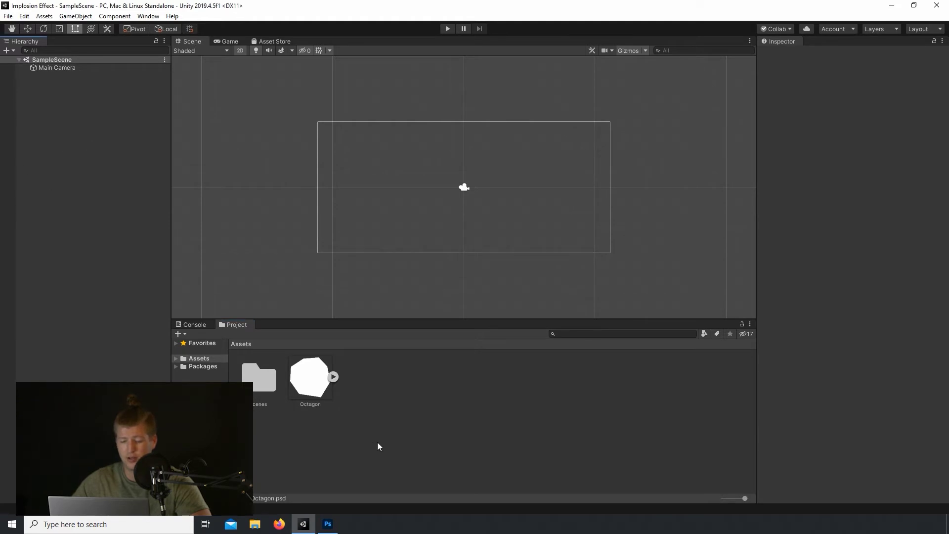
click(334, 377)
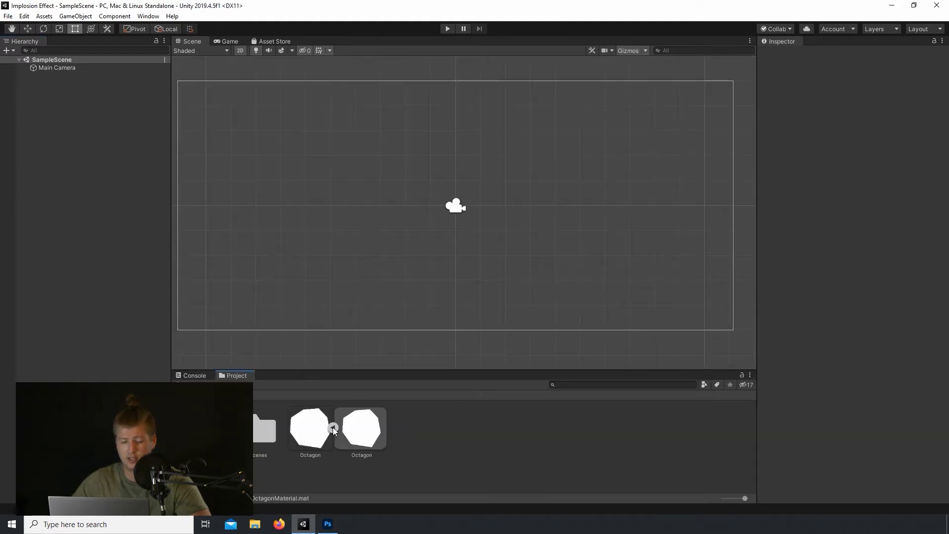
click(334, 428)
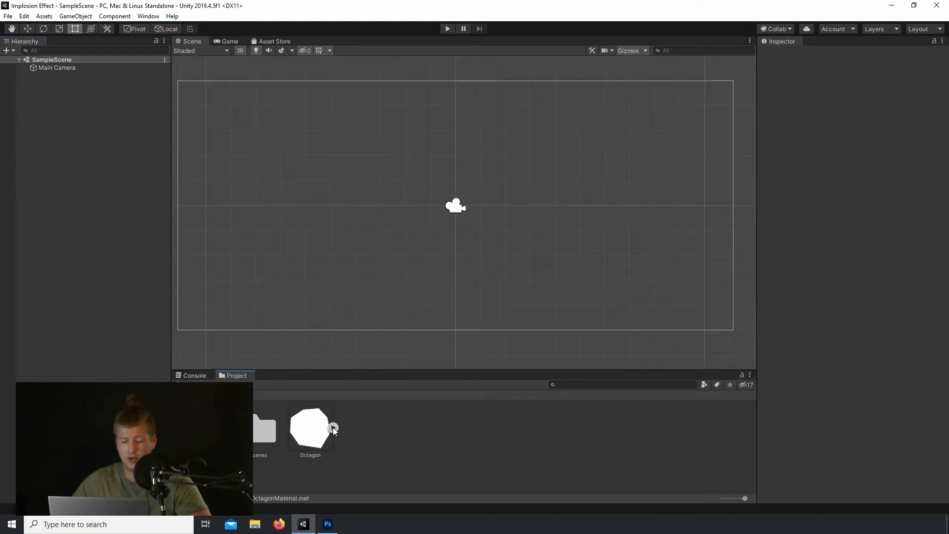
Create a new material in Assets named OctagonMaterial.
right_click(387, 439)
mouse_move(443, 183)
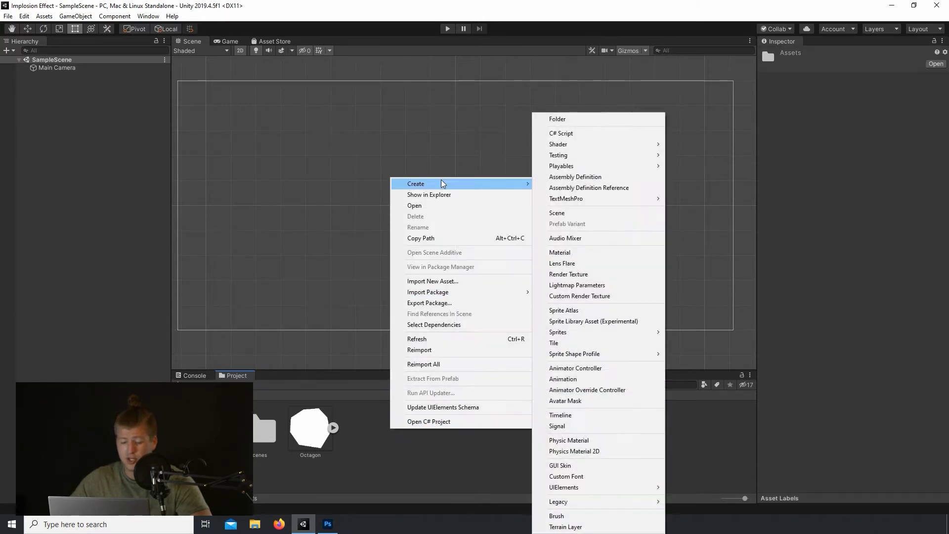
click(571, 252)
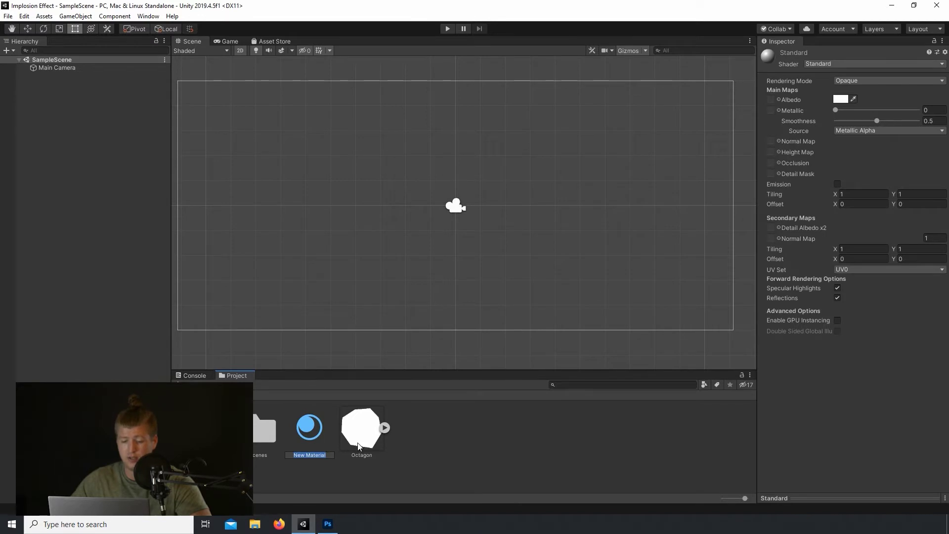
text(Octagon)
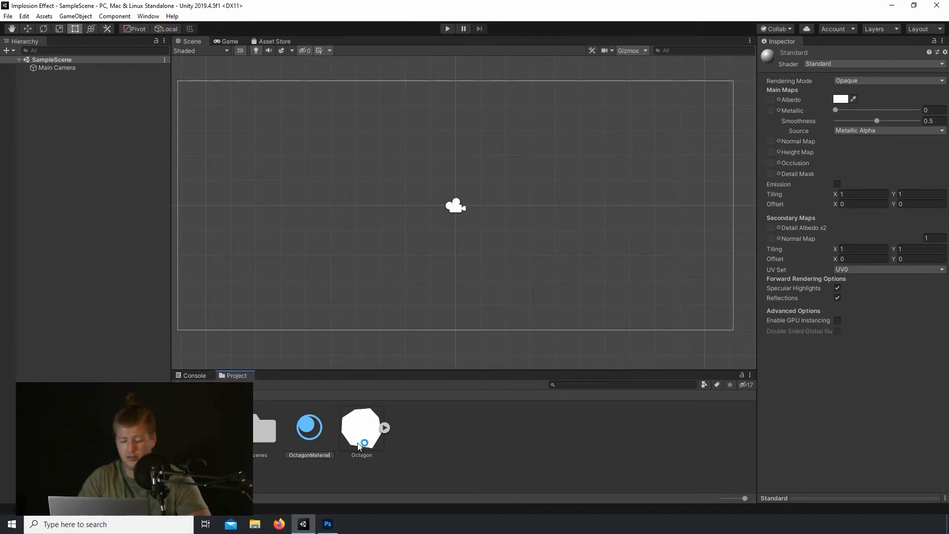
key(Return)
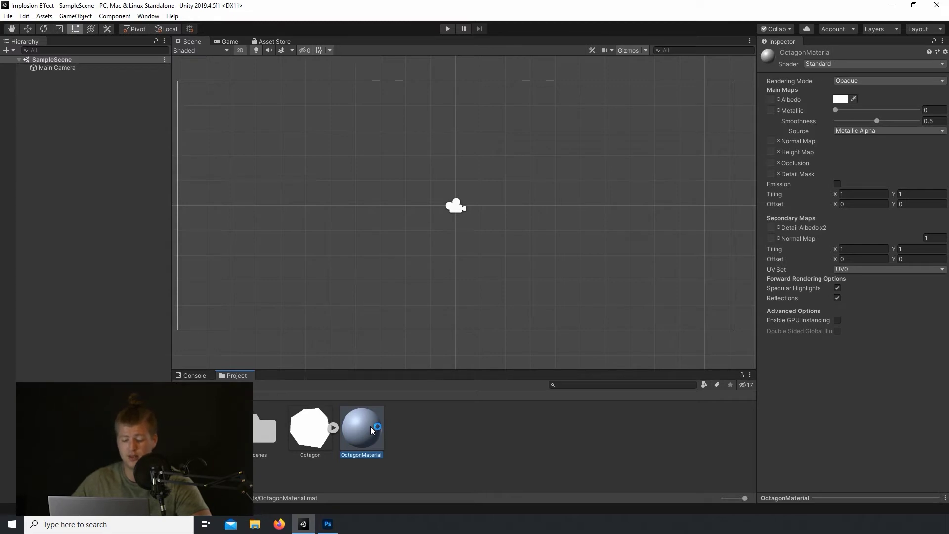
Assign the Octagon texture as albedo and set the shader to Sprites/Default.
drag(373, 430, 800, 176)
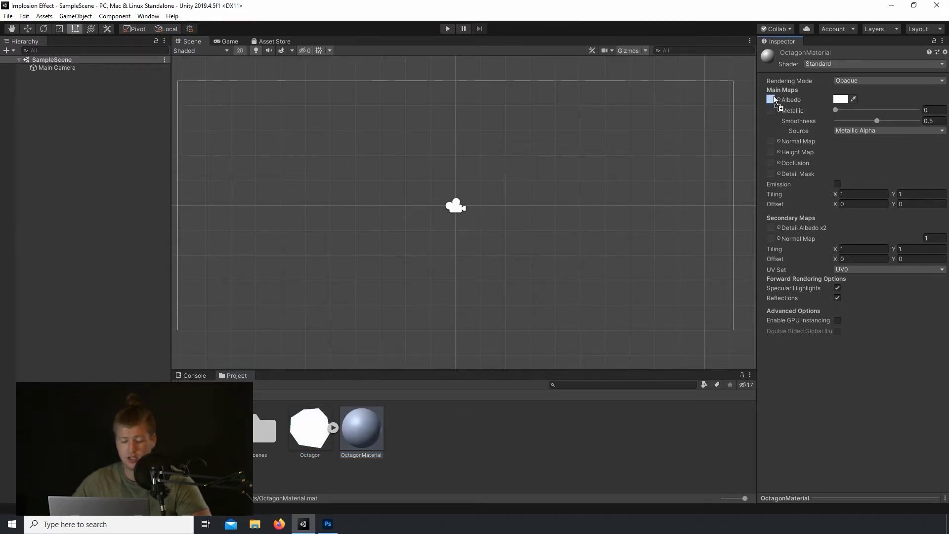
drag(774, 97, 771, 97)
click(820, 64)
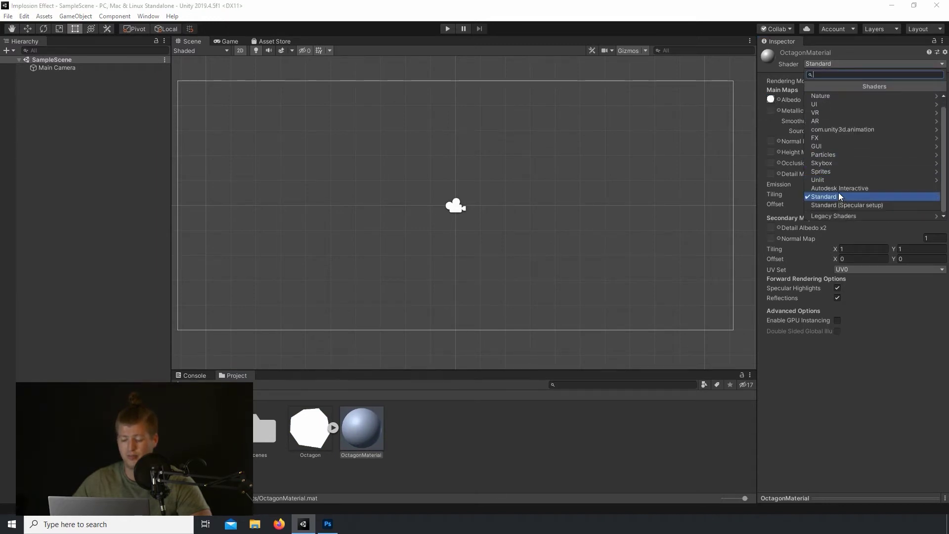
click(836, 171)
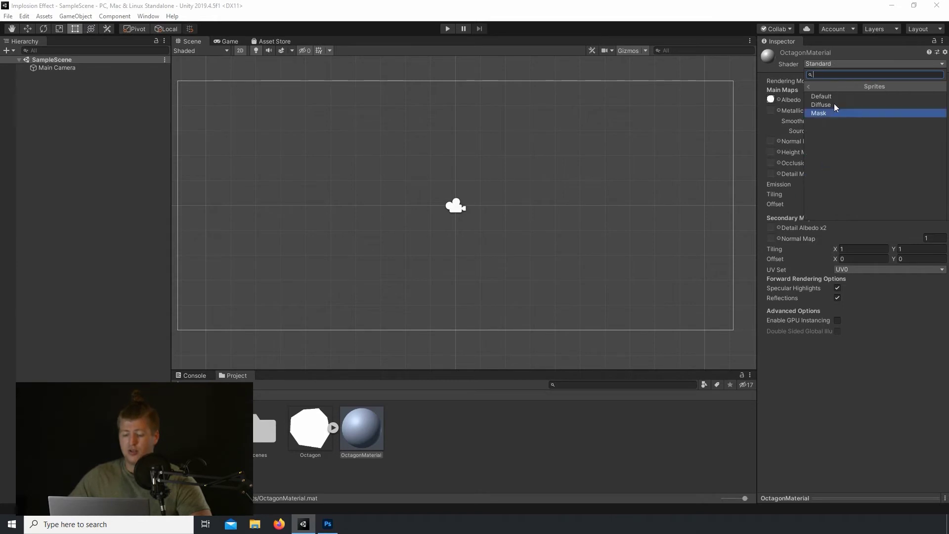
click(834, 96)
click(463, 444)
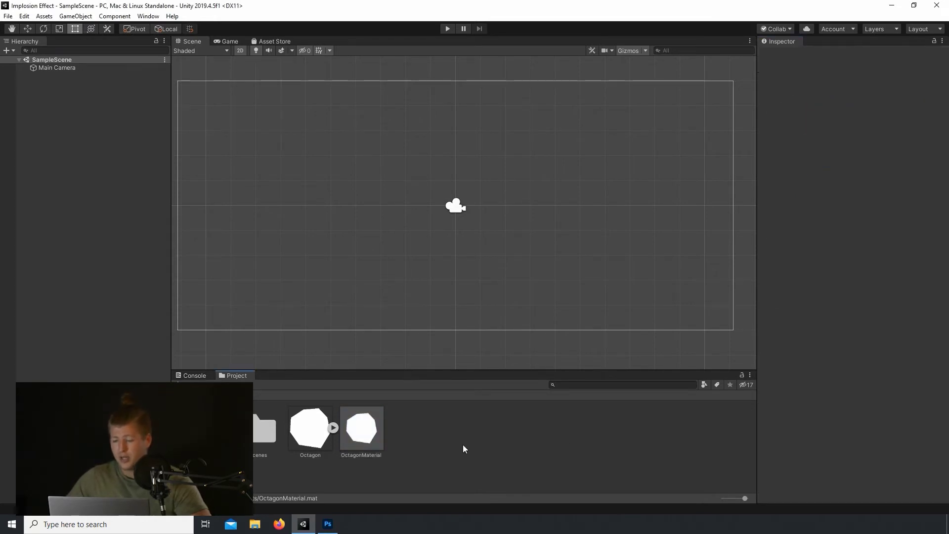
click(365, 438)
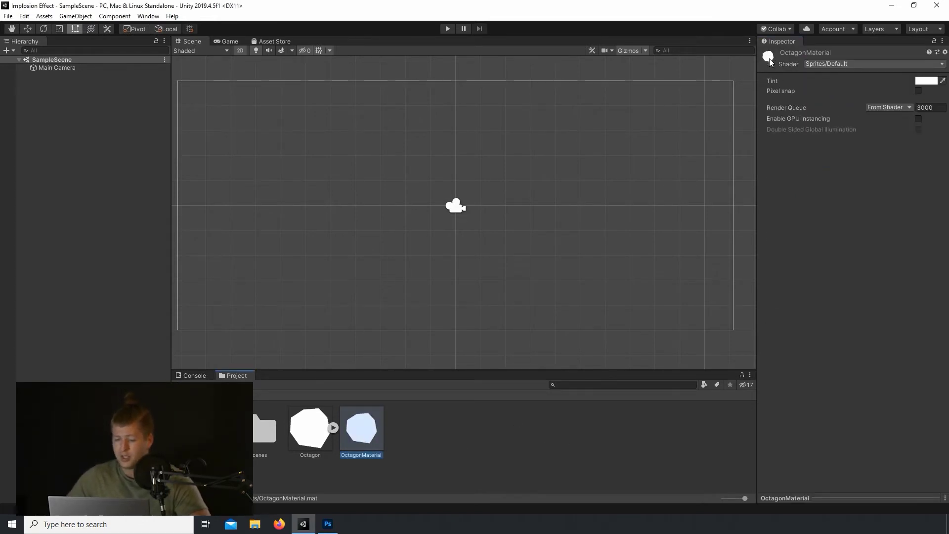
Add a new Particle System to the scene.
click(75, 146)
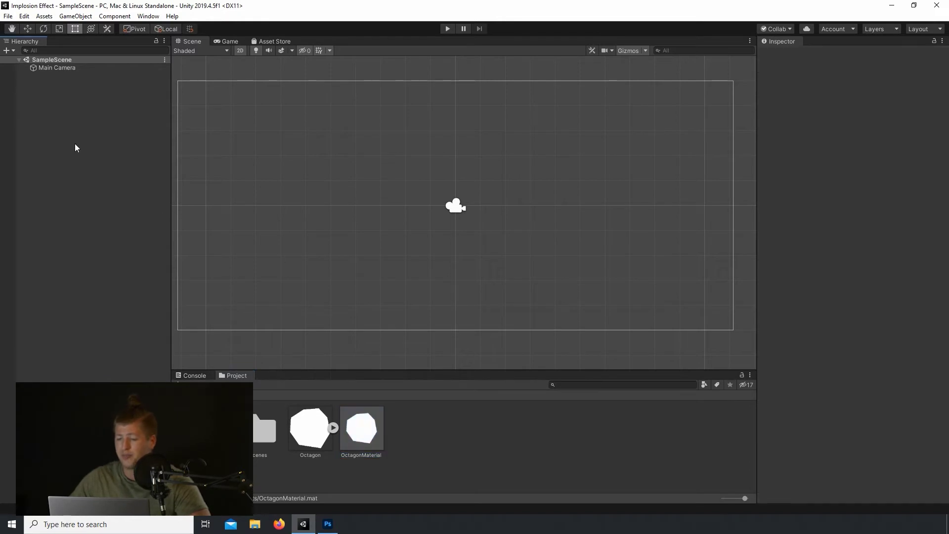
right_click(66, 116)
mouse_move(119, 243)
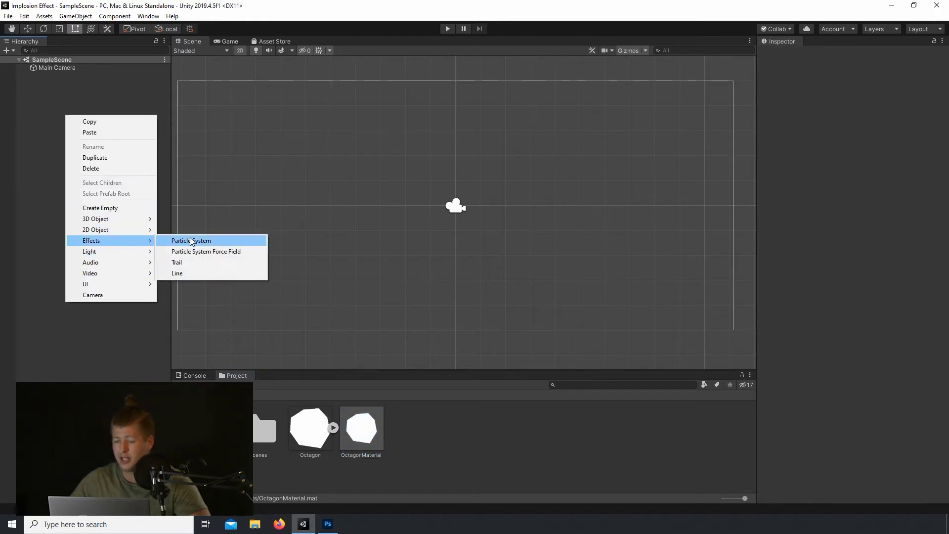
click(191, 240)
Set the particle Renderer's material to OctagonMaterial.
scroll(858, 357, down, 3)
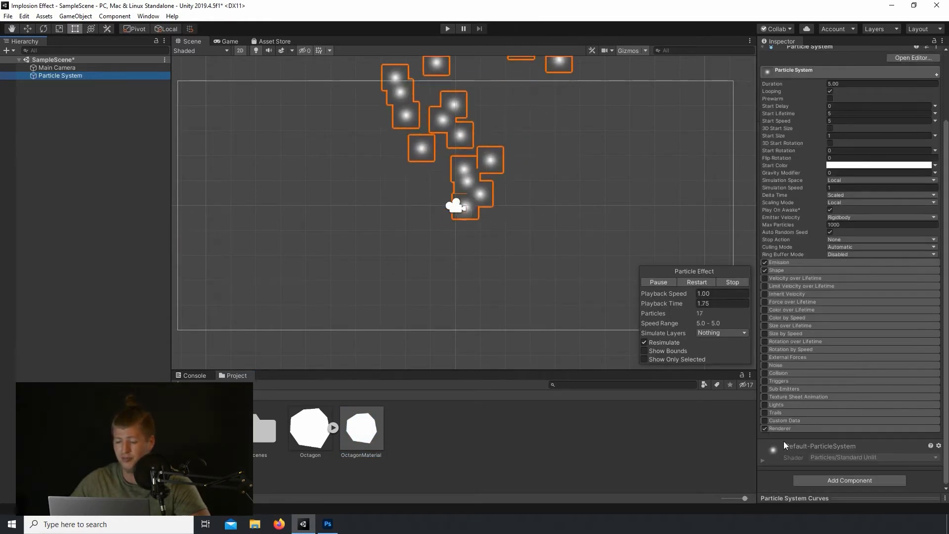
click(785, 428)
scroll(795, 370, down, 3)
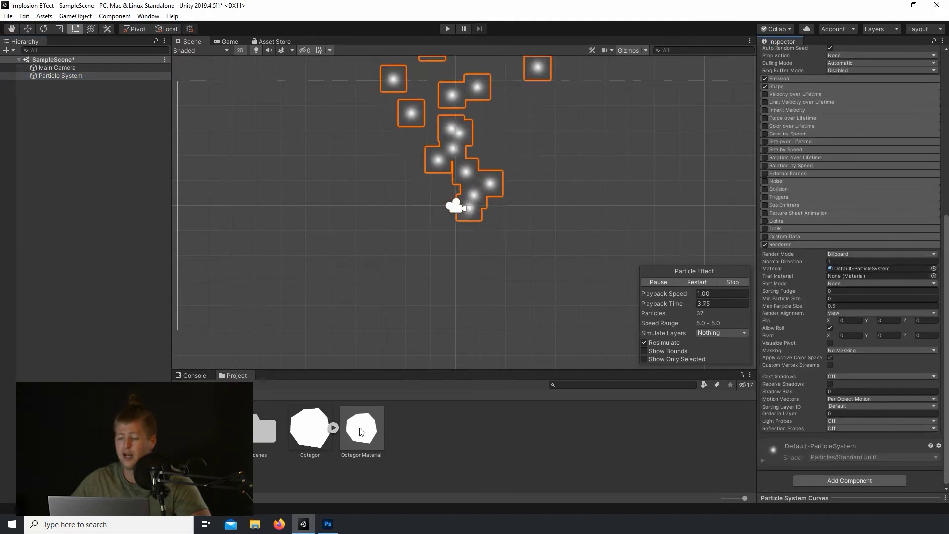
drag(362, 428, 859, 269)
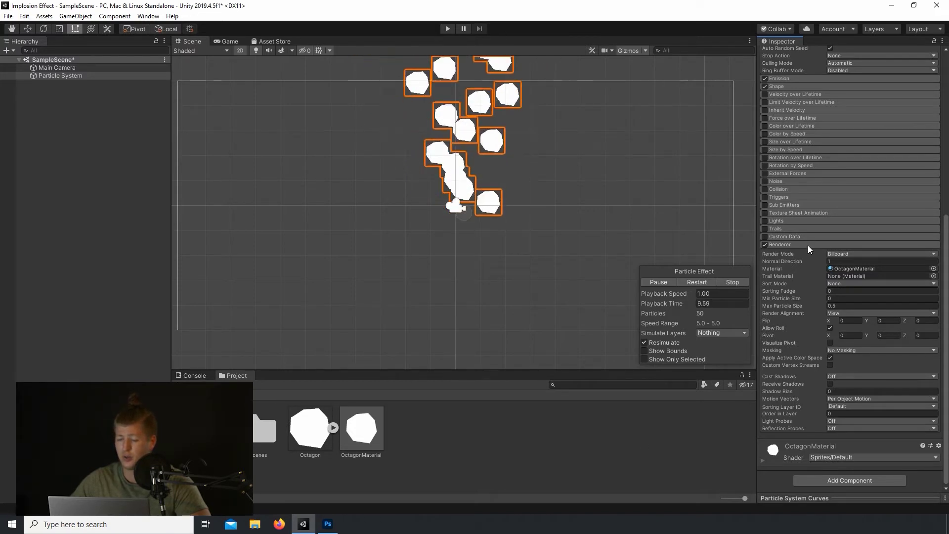
scroll(802, 245, up, 10)
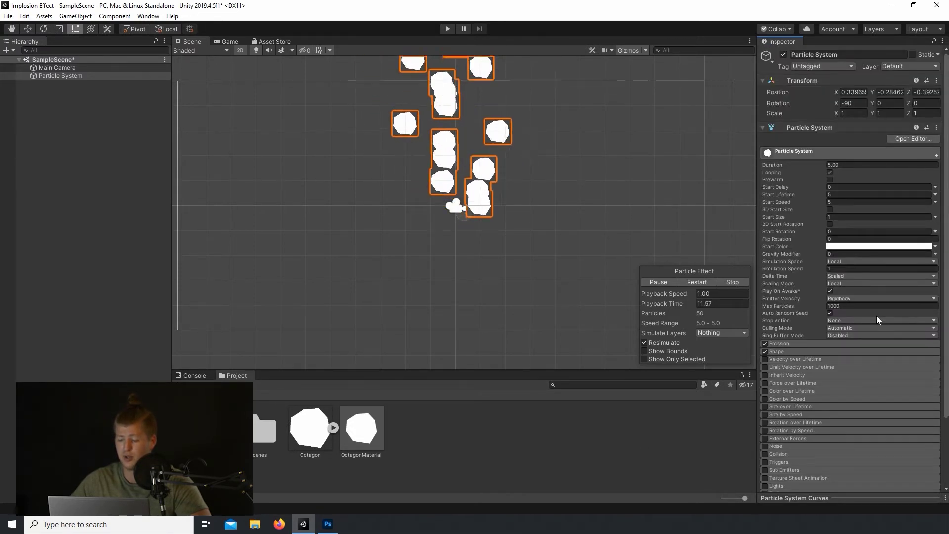
click(936, 80)
Reset the particle system's Transform to the origin.
click(892, 93)
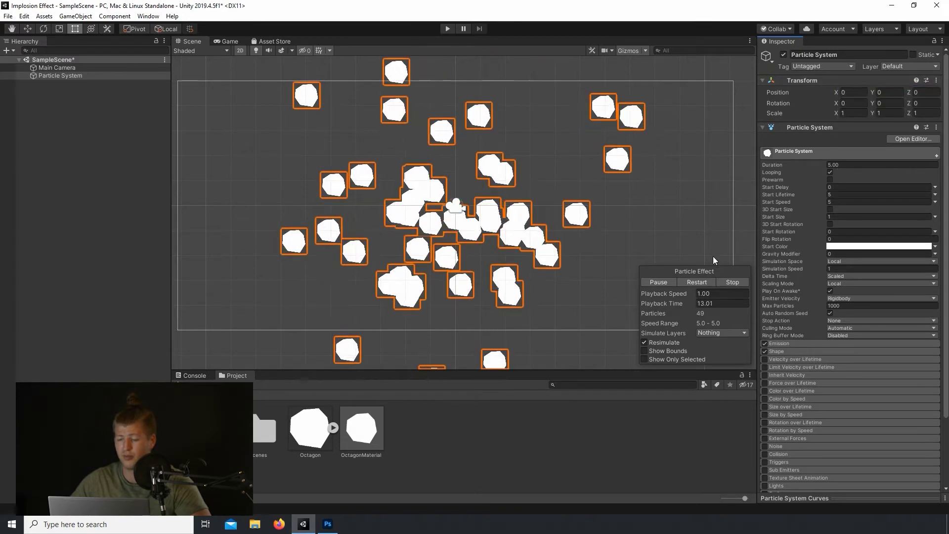
click(791, 343)
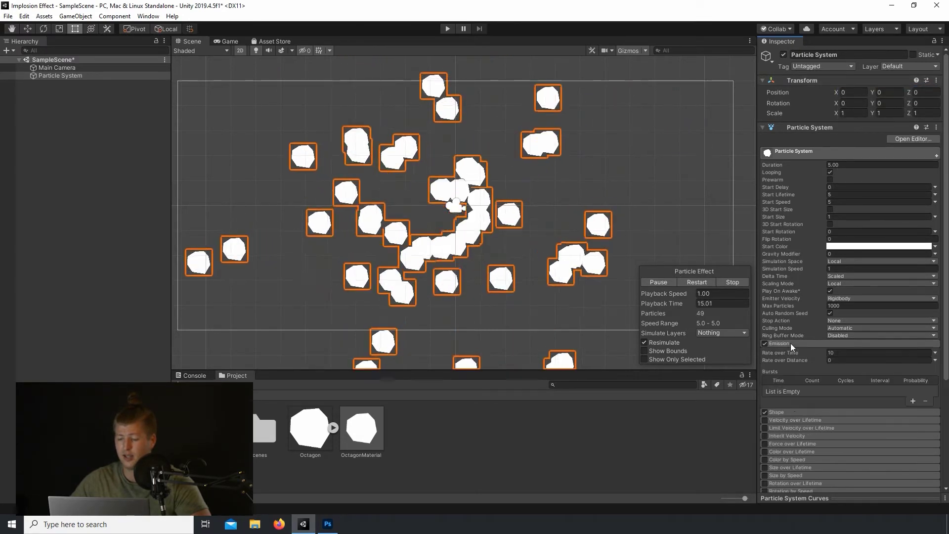
click(796, 345)
scroll(799, 346, down, 3)
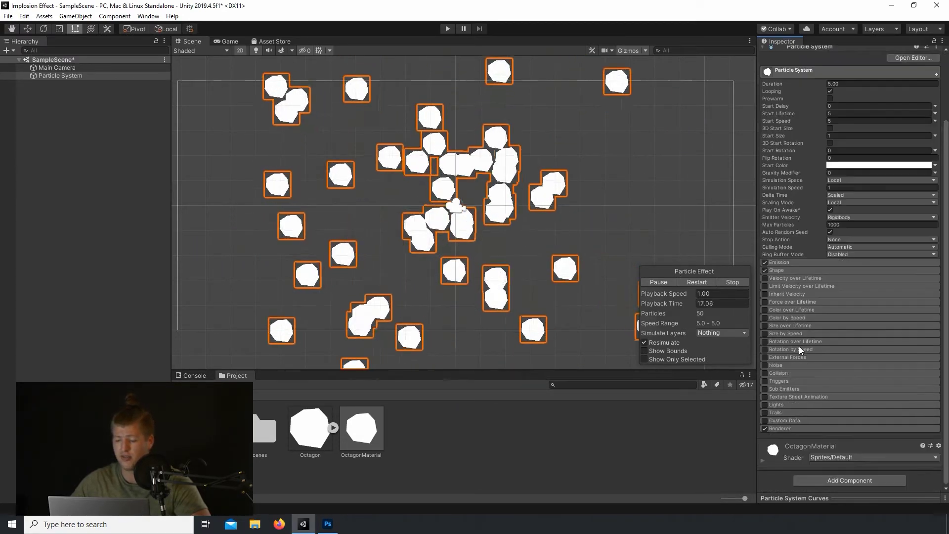
click(799, 76)
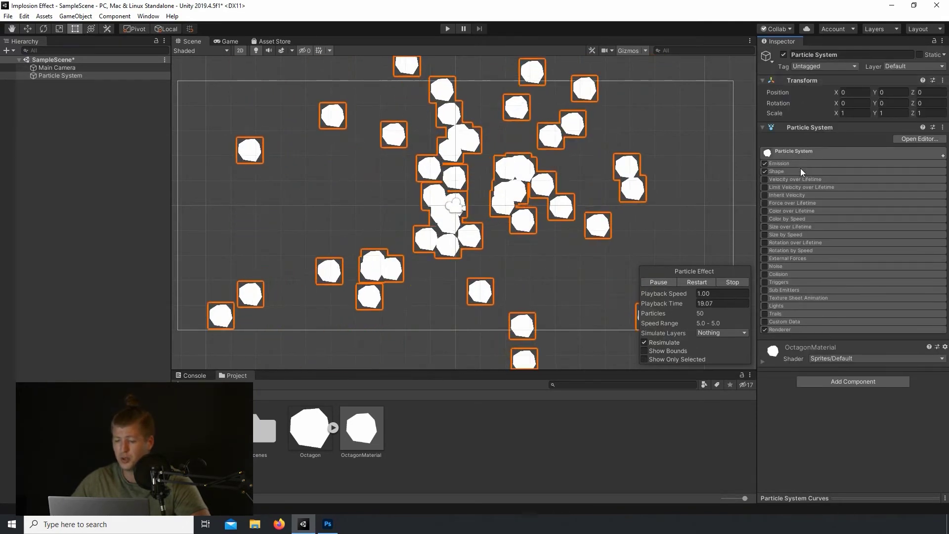
Set the Shape module to Sphere with radius 5 and radius thickness 0.
click(784, 173)
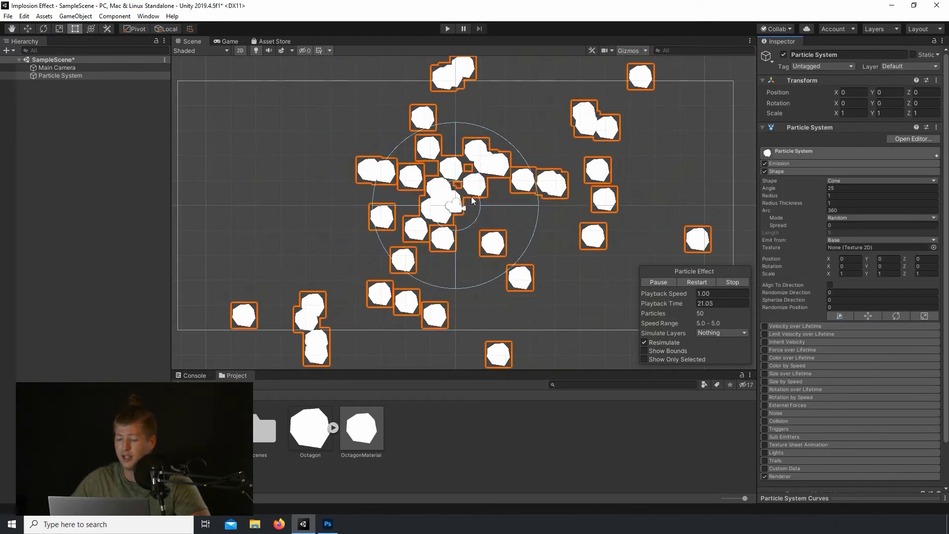
click(852, 181)
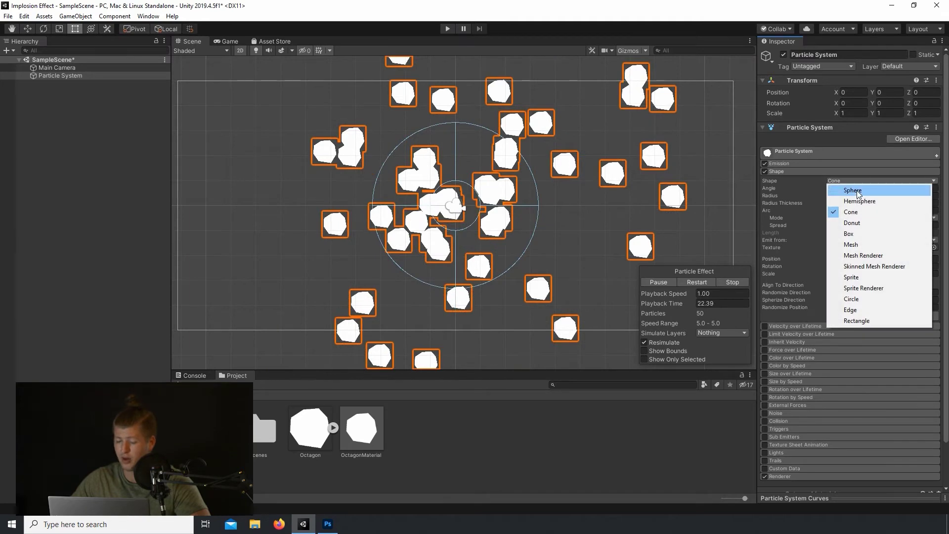
click(852, 189)
click(840, 187)
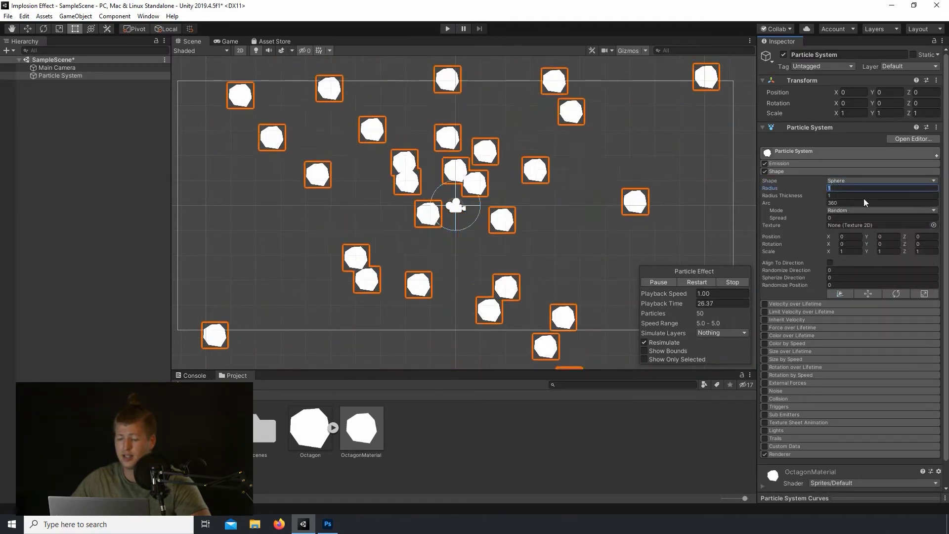
text(5)
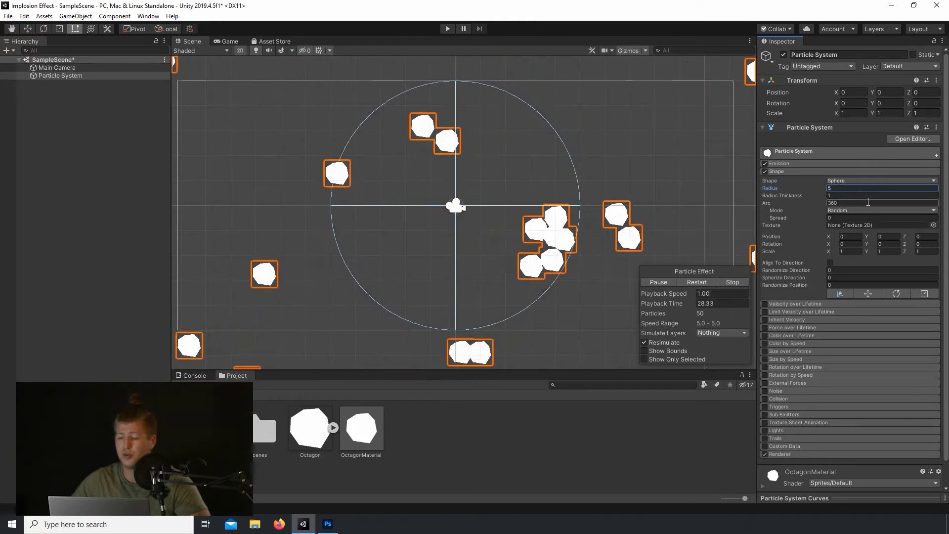
click(841, 195)
text(0)
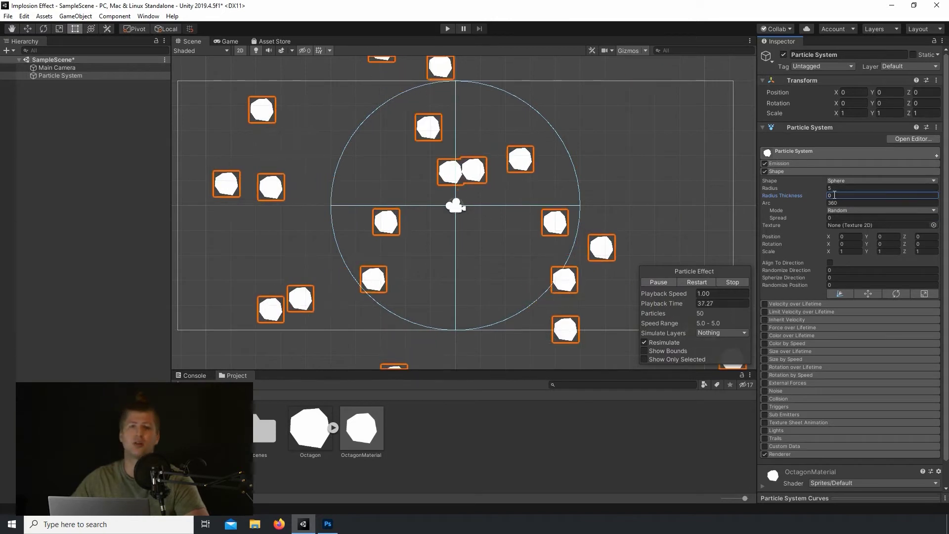
Set Duration 0.20, Start Lifetime 0.9 and Start Speed -6 in the main module.
click(782, 171)
click(783, 162)
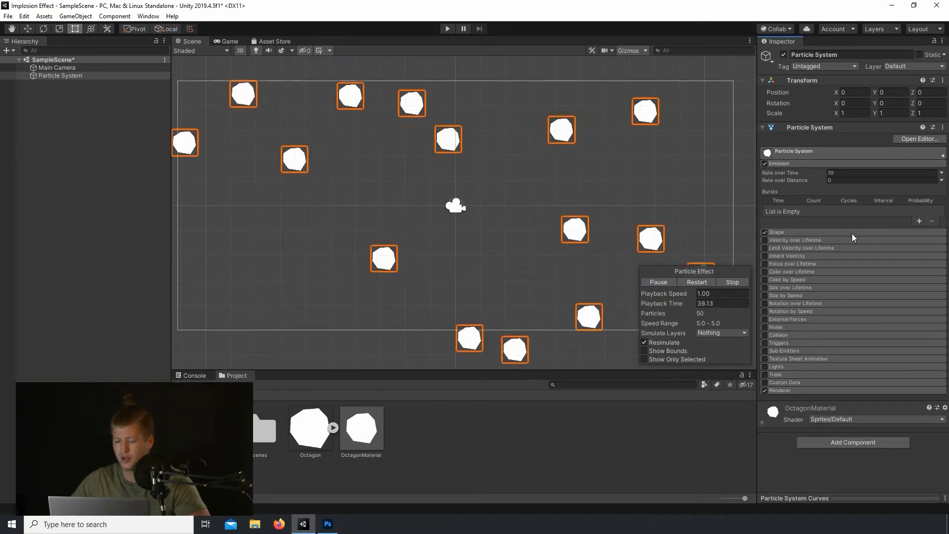
click(785, 162)
click(797, 150)
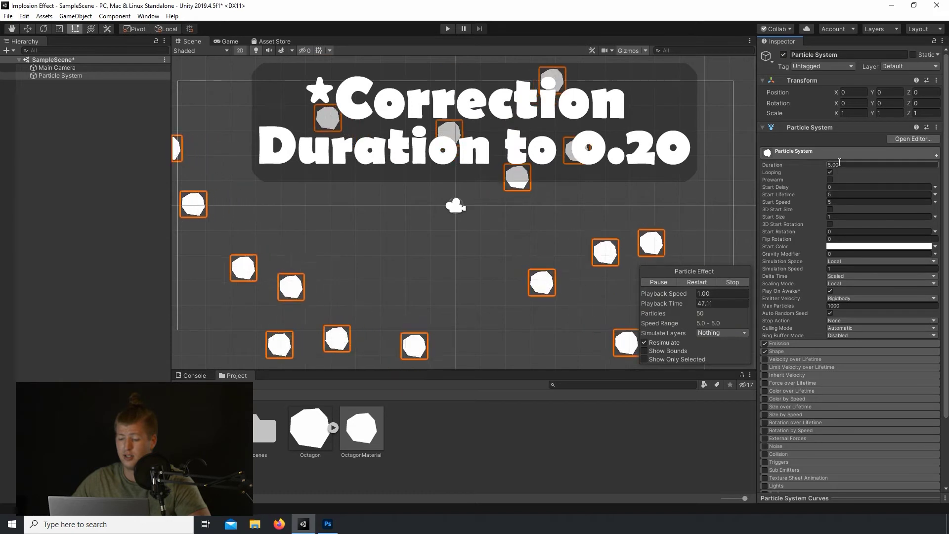
click(855, 167)
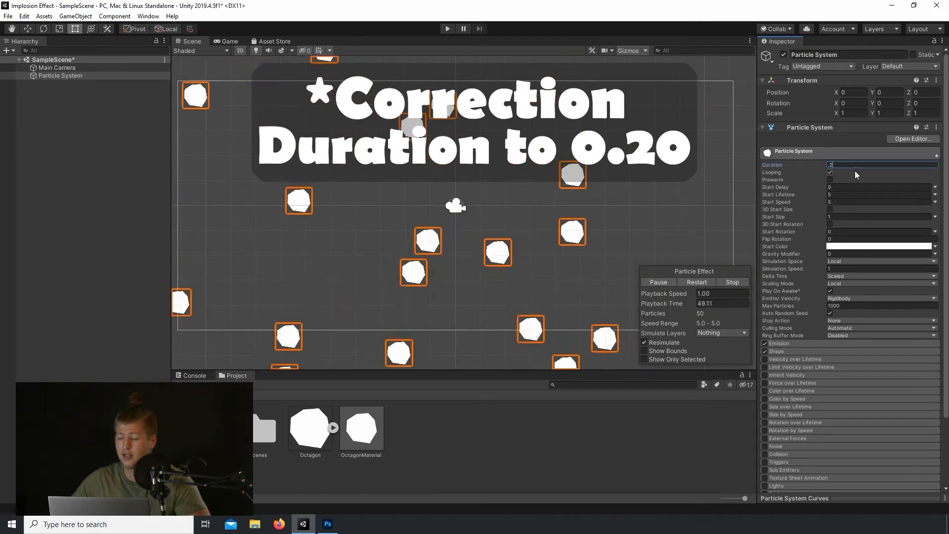
key(Return)
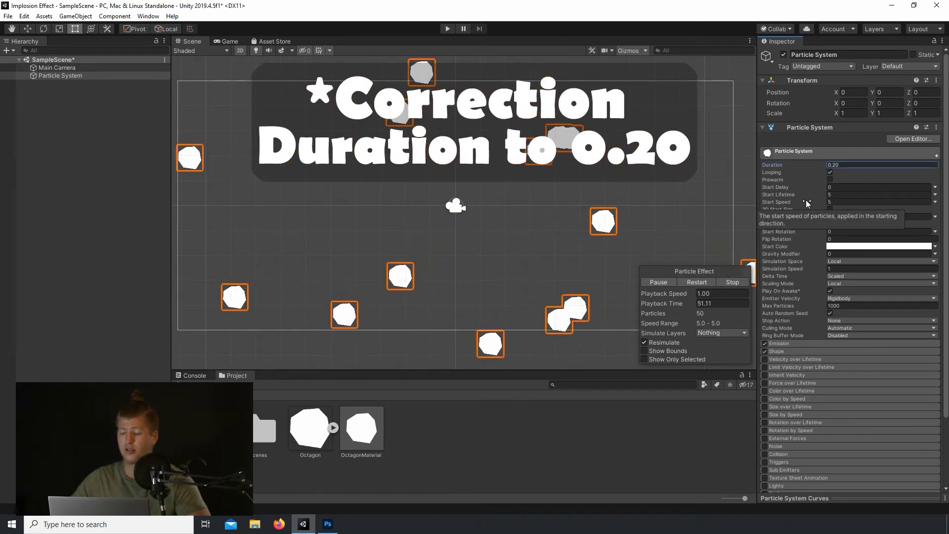
click(845, 194)
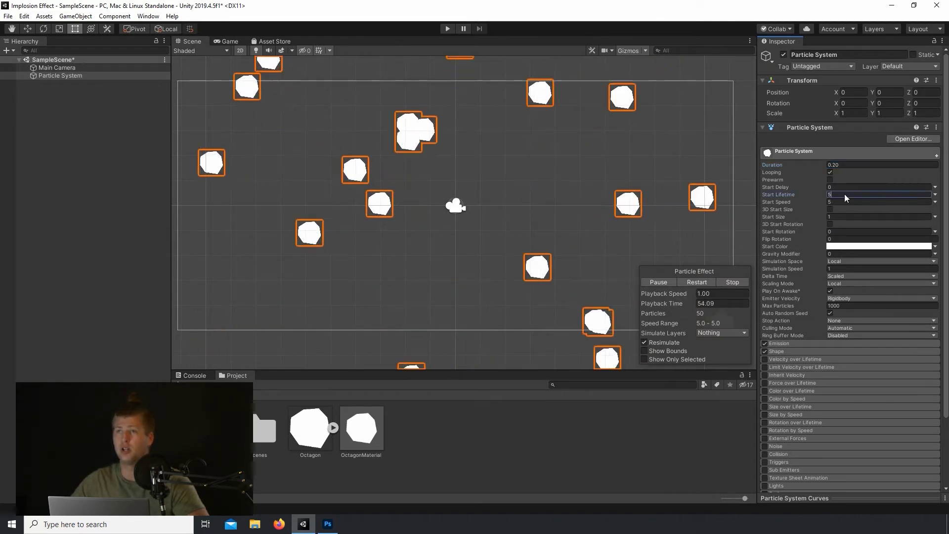
text(0.9)
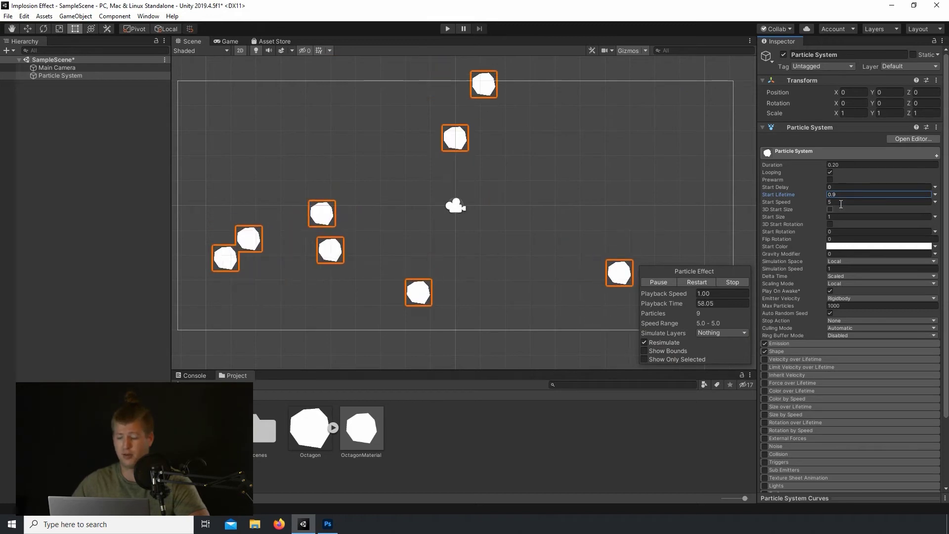
click(841, 202)
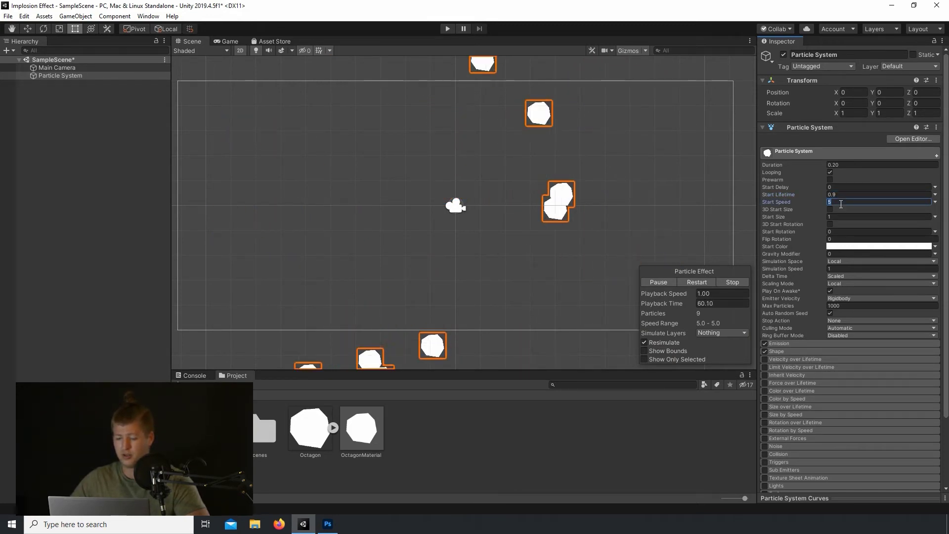
text(-6)
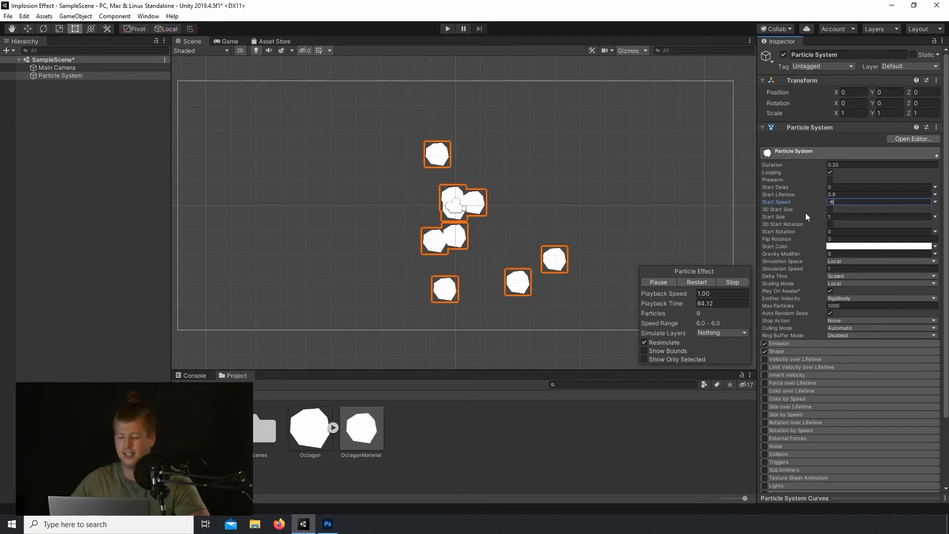
Toggle Looping, replay the effect, and deselect the particle system.
click(861, 172)
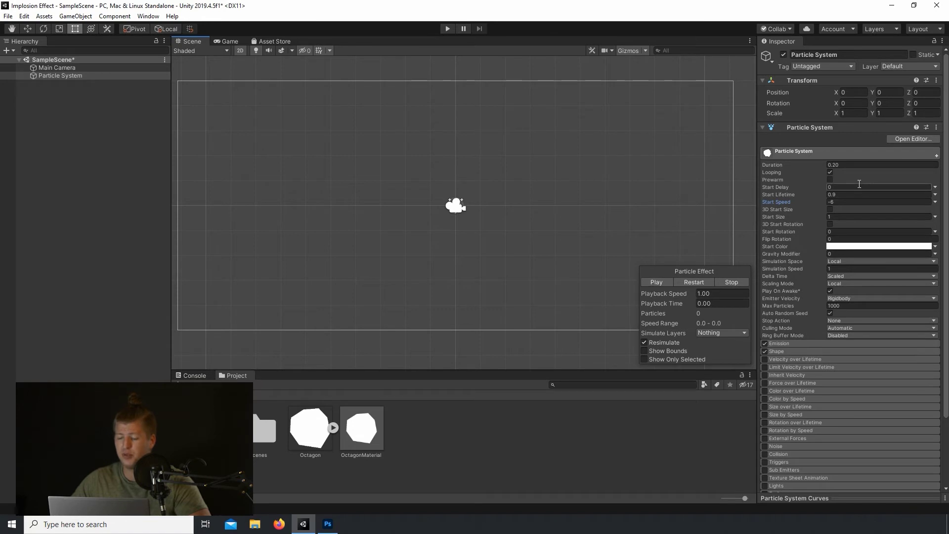
click(710, 282)
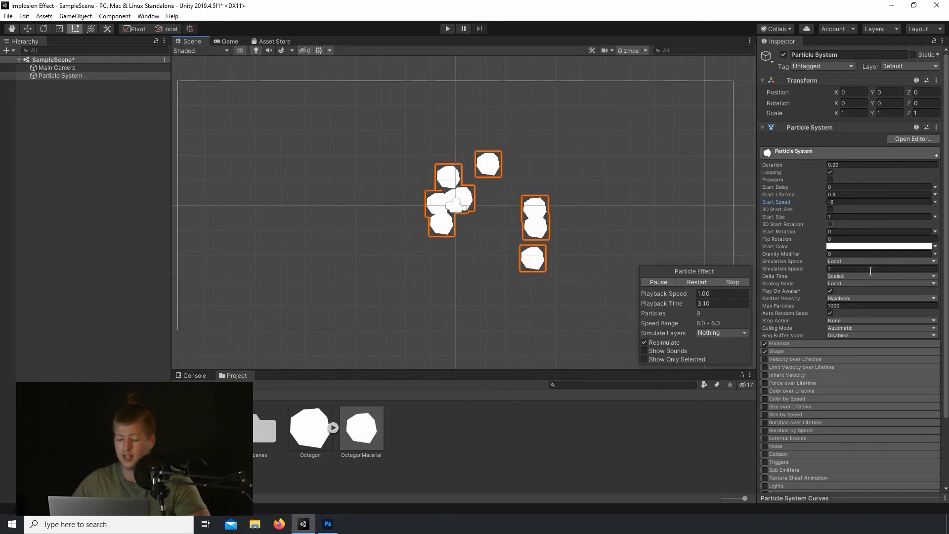
click(669, 438)
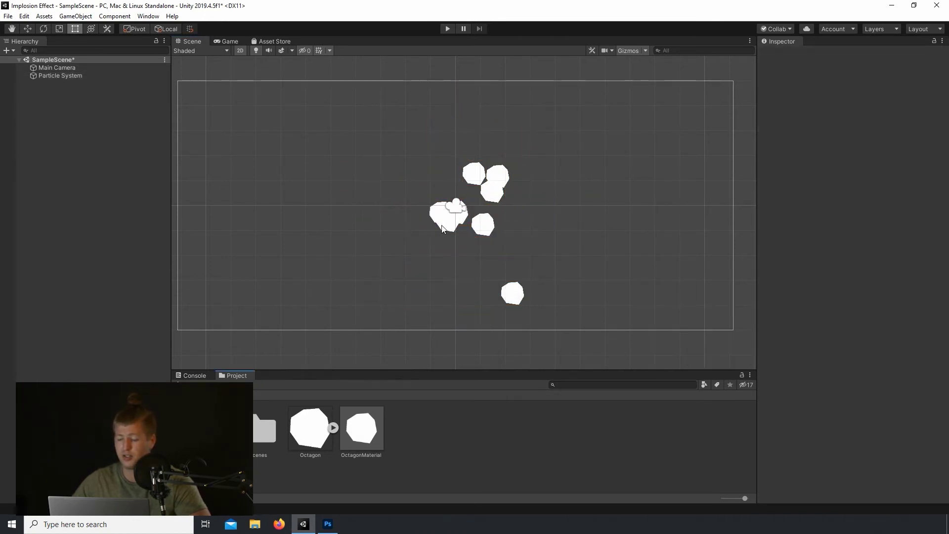
Set Start Size to random between 0.1 and 0.75 and Start Speed to -5.5.
click(60, 78)
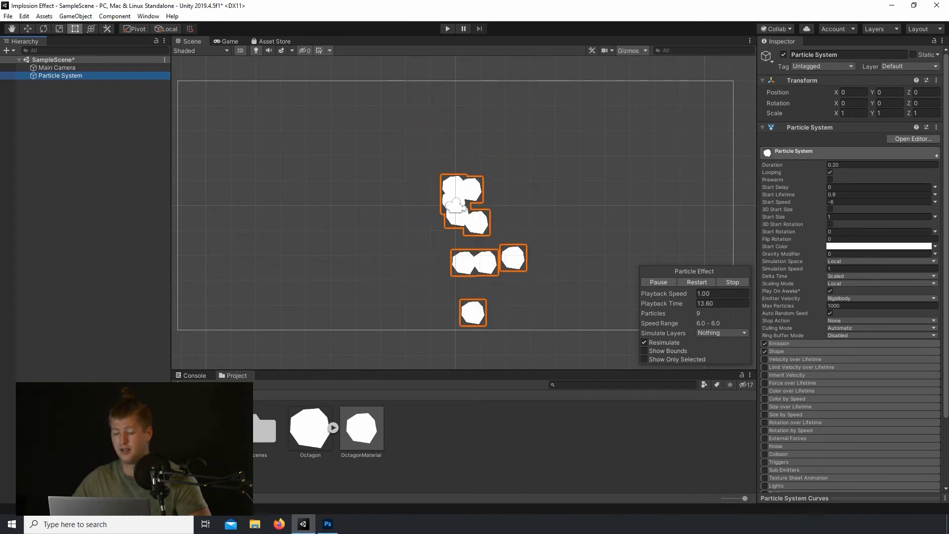
click(936, 217)
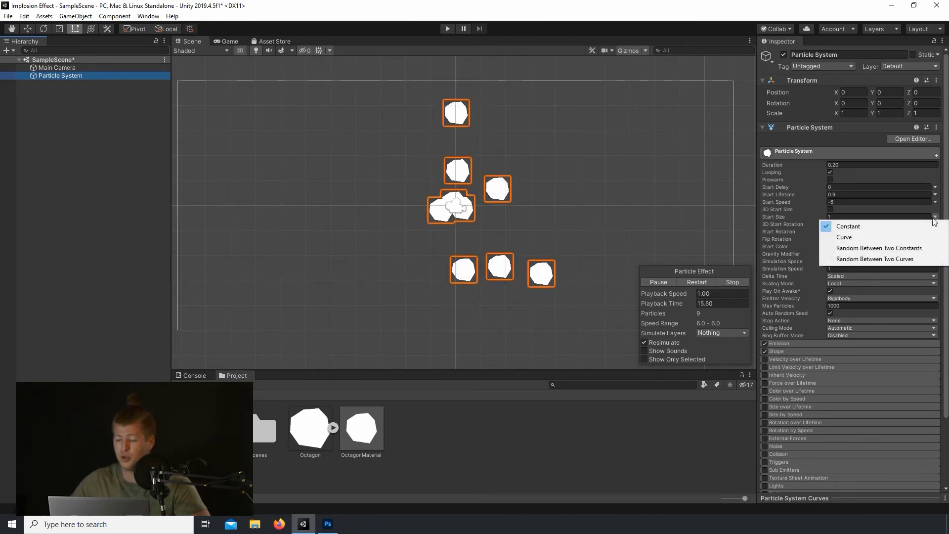
click(889, 248)
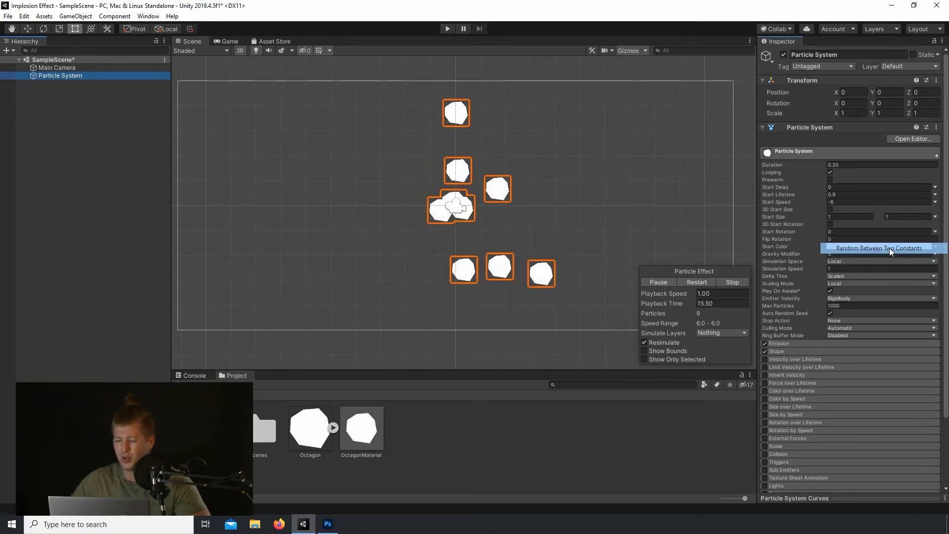
click(844, 217)
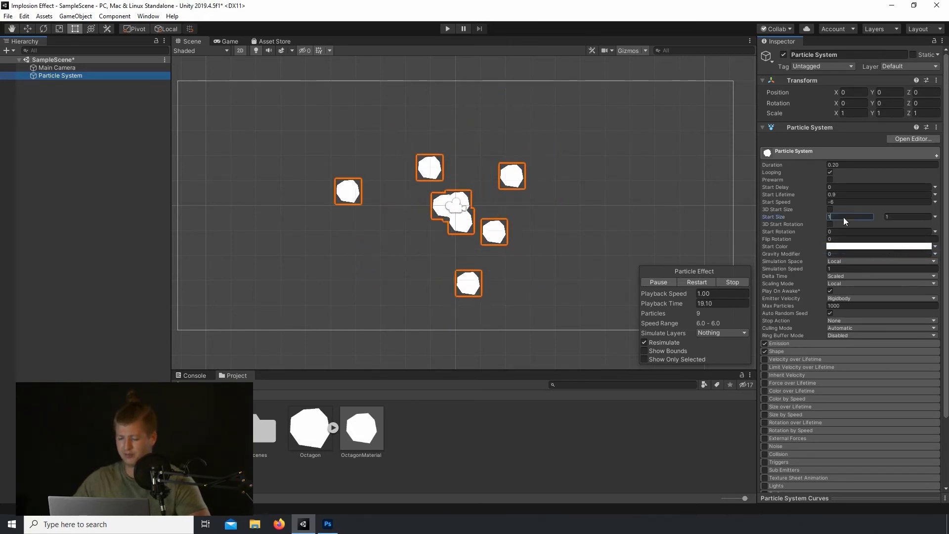
text(0.1)
click(901, 218)
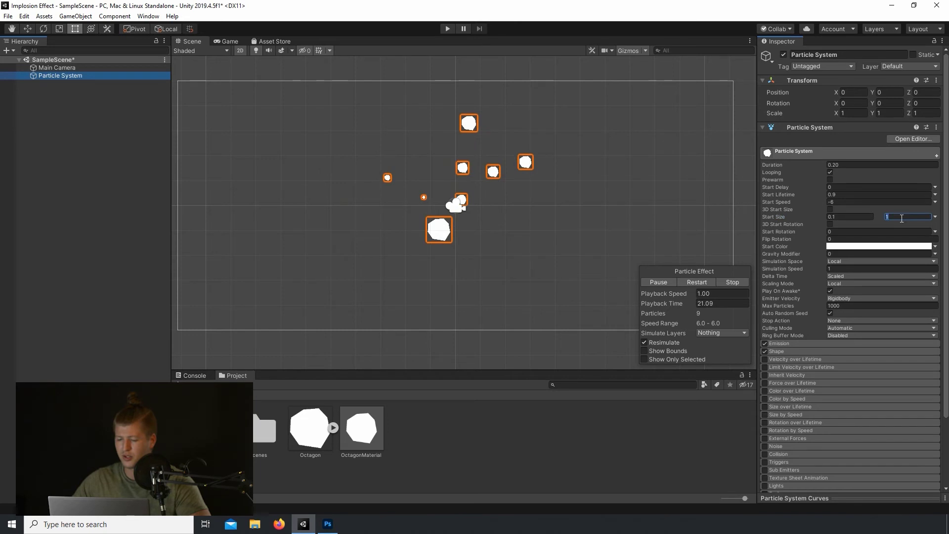
text(.75)
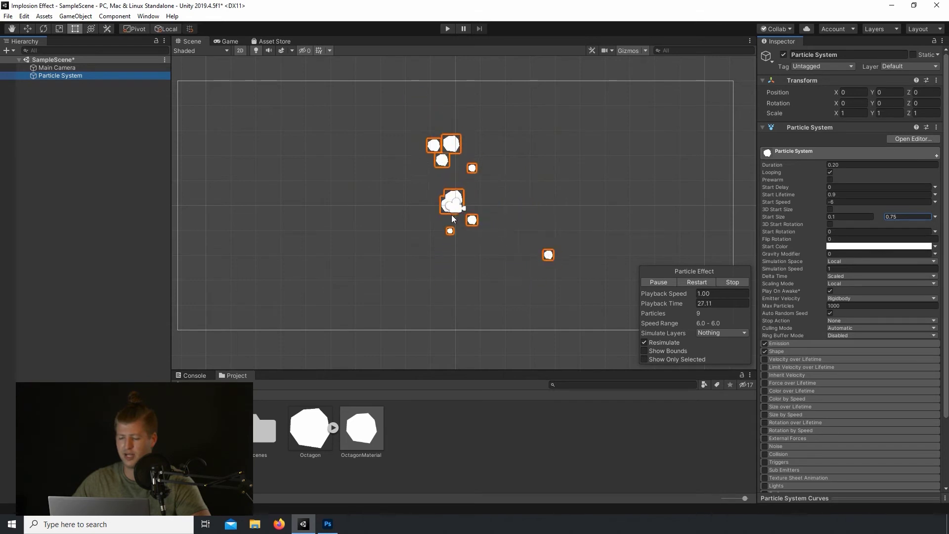
click(841, 204)
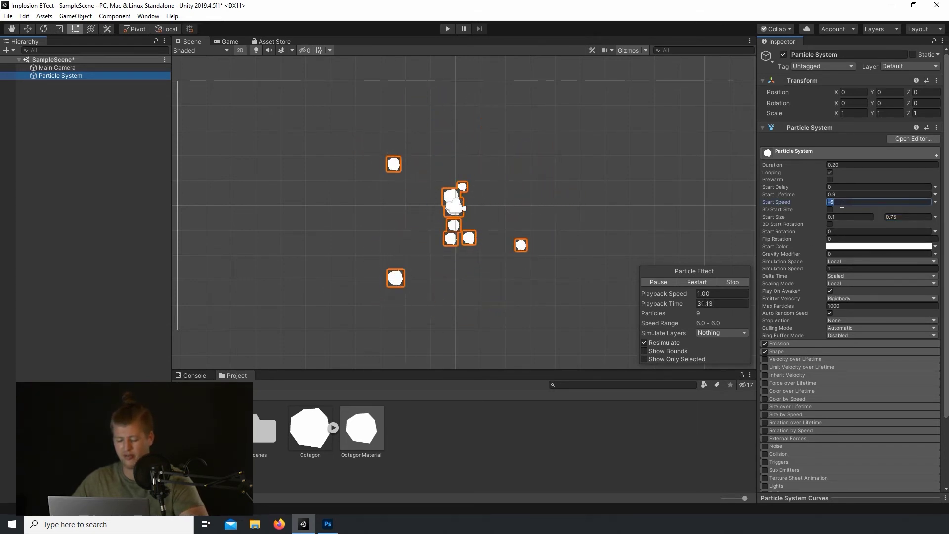
text(-5.5)
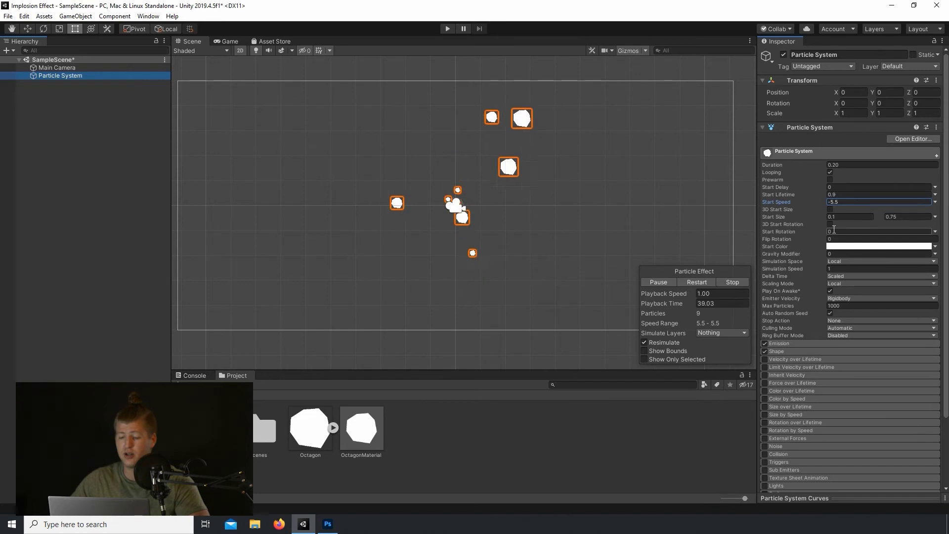
Set Emission Rate over Time to Random Between Two Constants, 25 and 50.
click(794, 343)
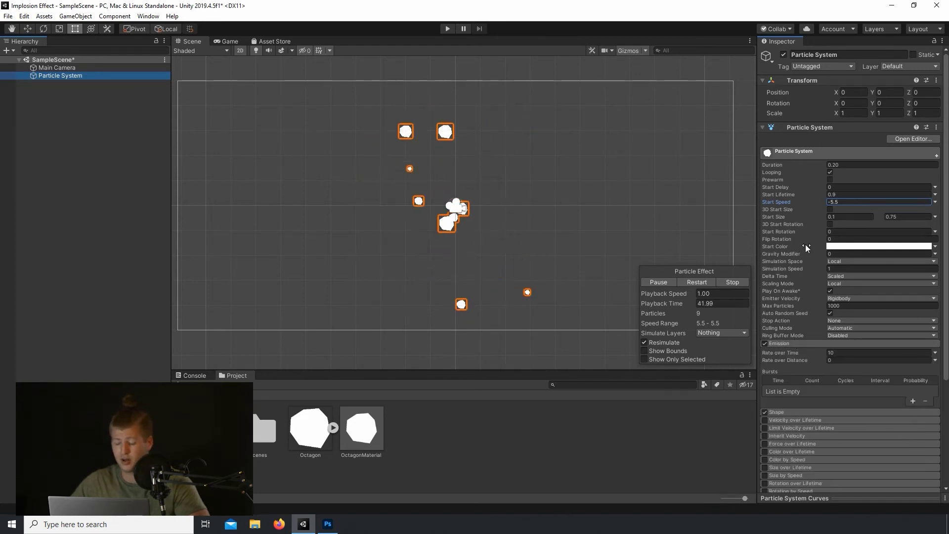
click(804, 150)
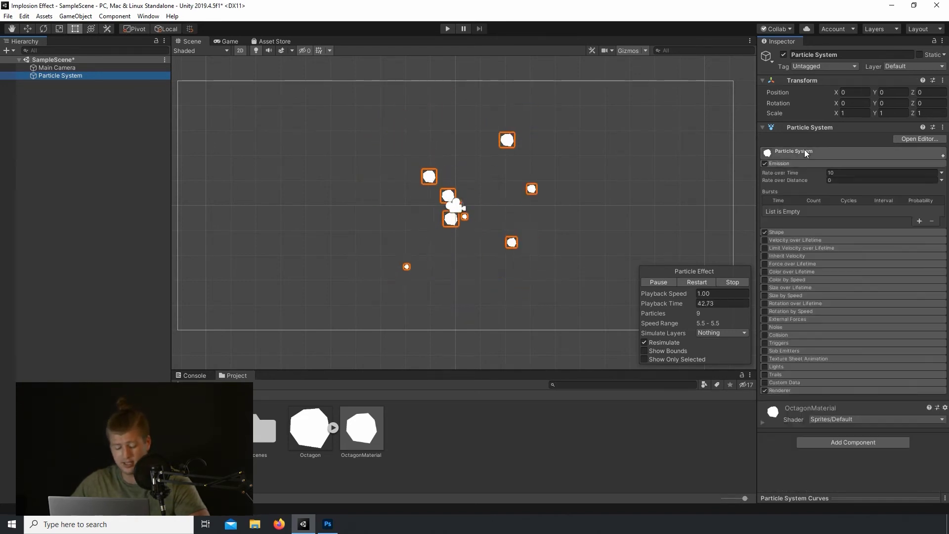
click(942, 173)
click(892, 177)
click(942, 174)
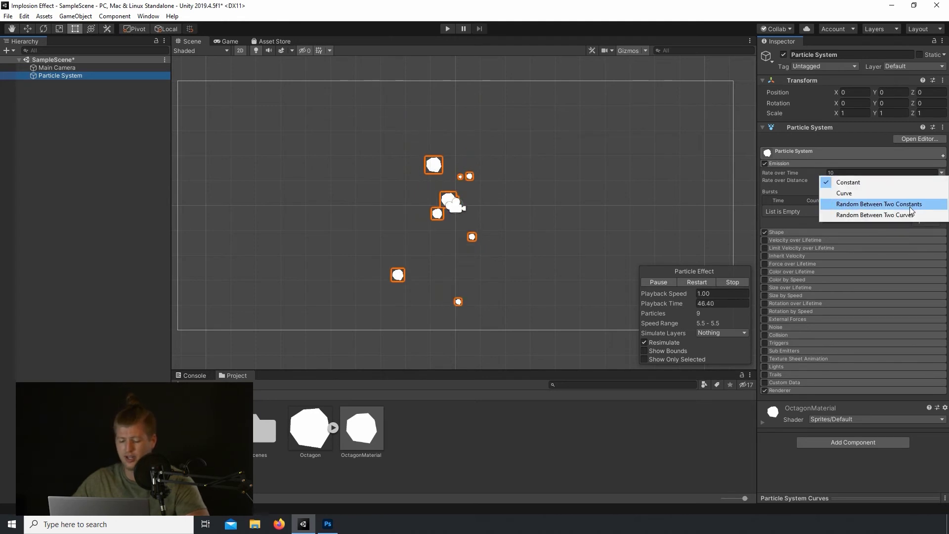
click(882, 203)
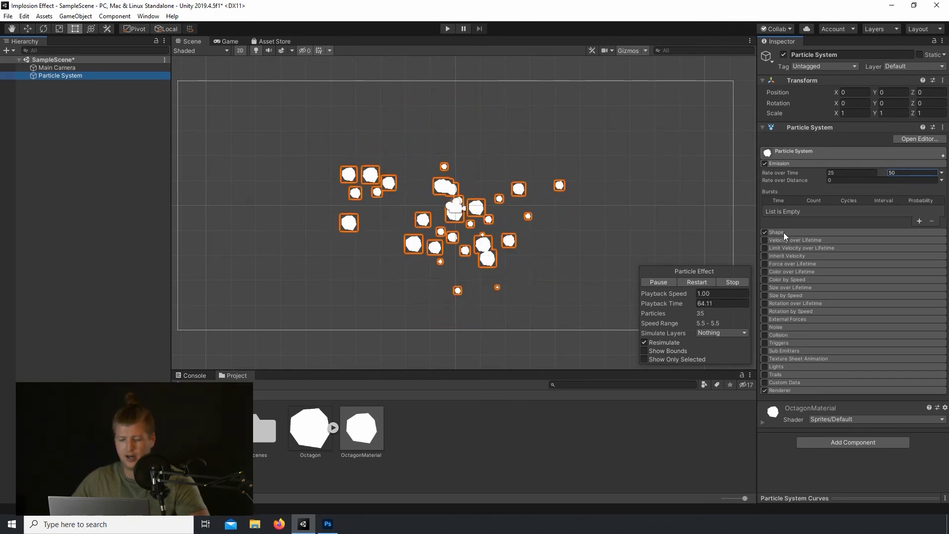
click(763, 271)
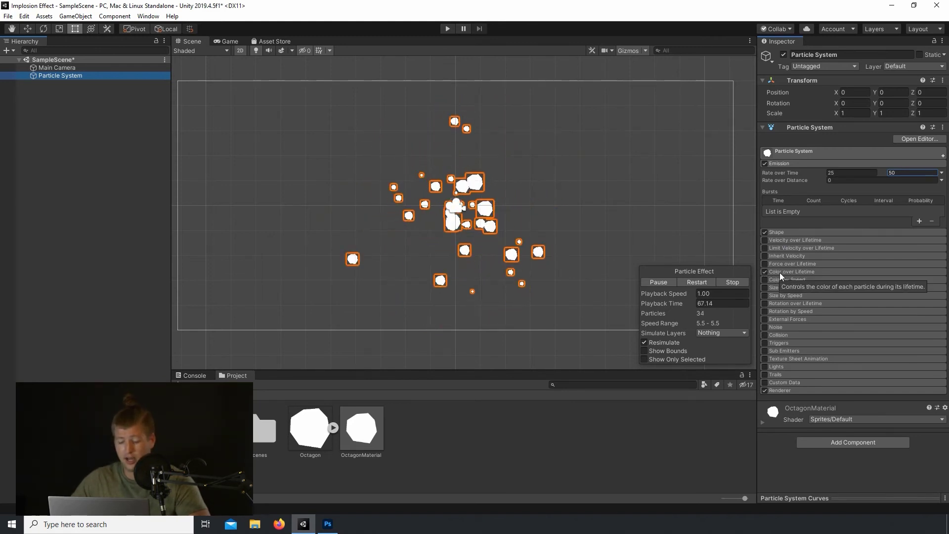
Enable Color over Lifetime with an alpha ramp from transparent to fully opaque at 40.6%.
click(787, 272)
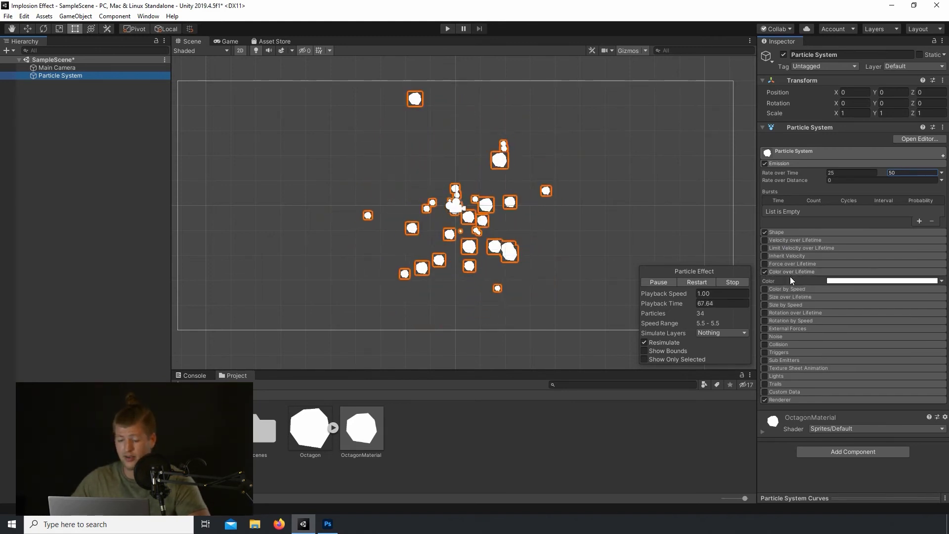
click(829, 281)
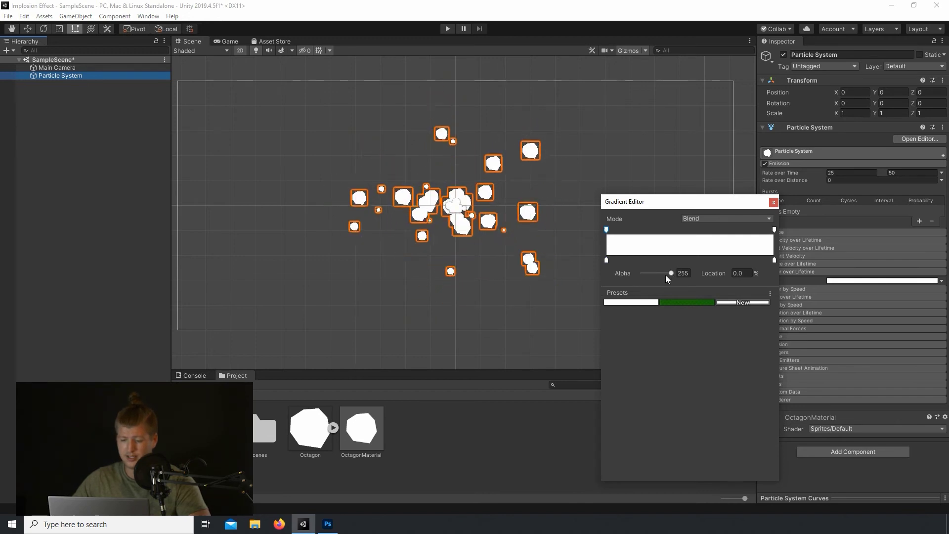
drag(669, 273, 656, 273)
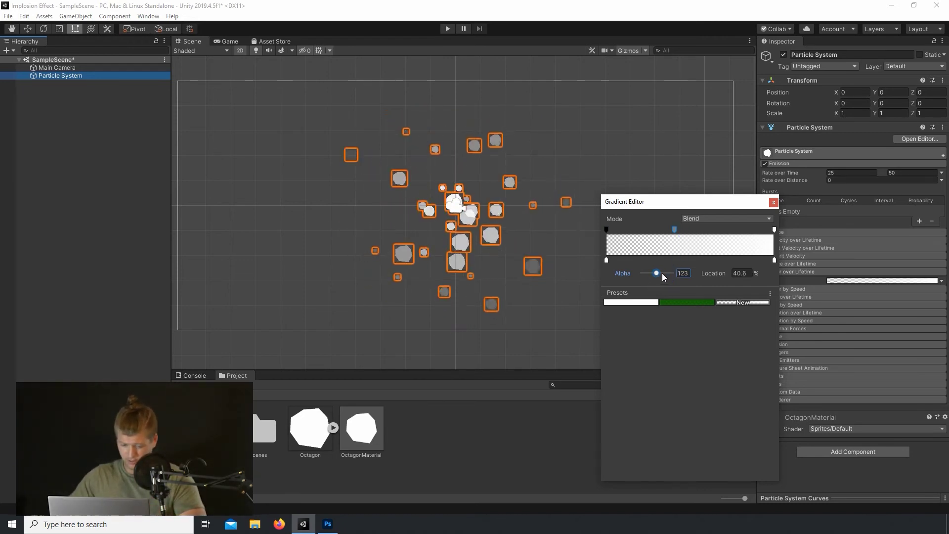
drag(663, 274, 699, 271)
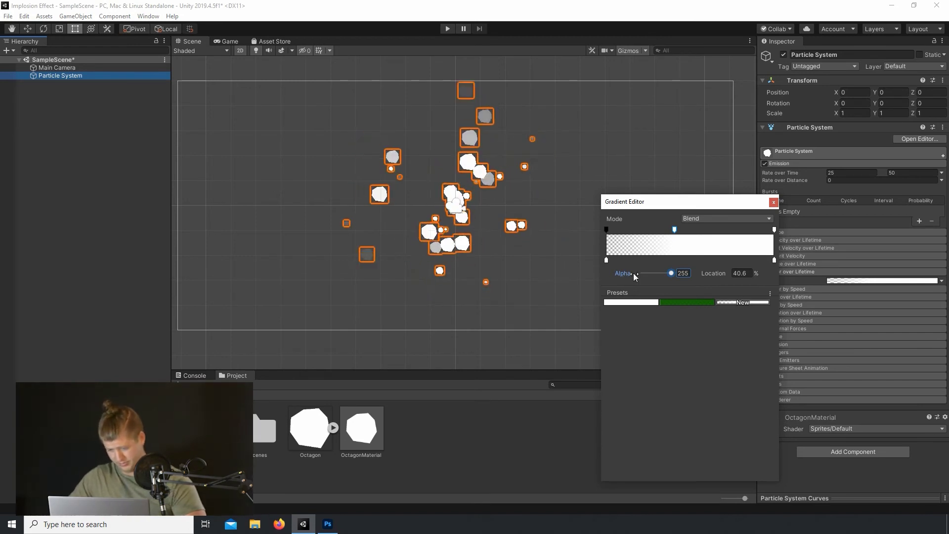
Set the gradient's end colour key to a pale yellow.
click(774, 260)
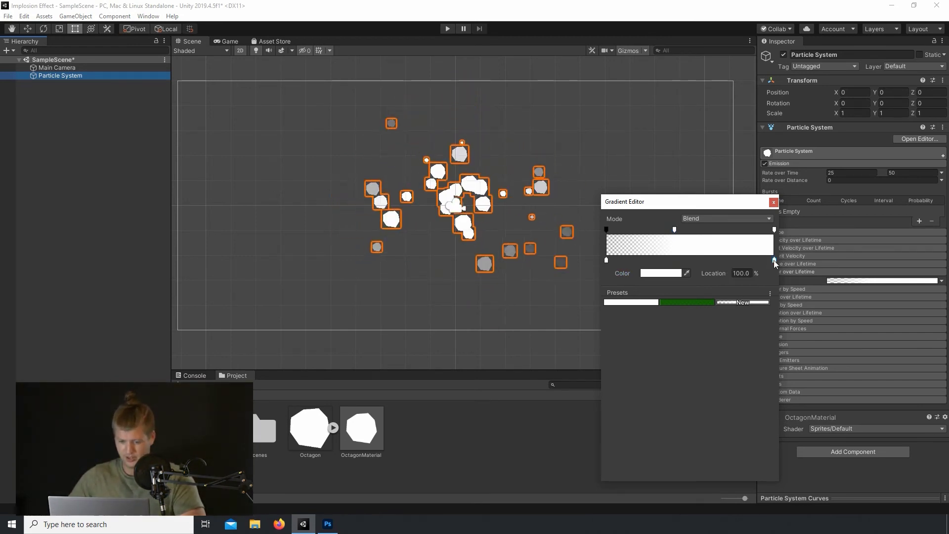
double_click(773, 260)
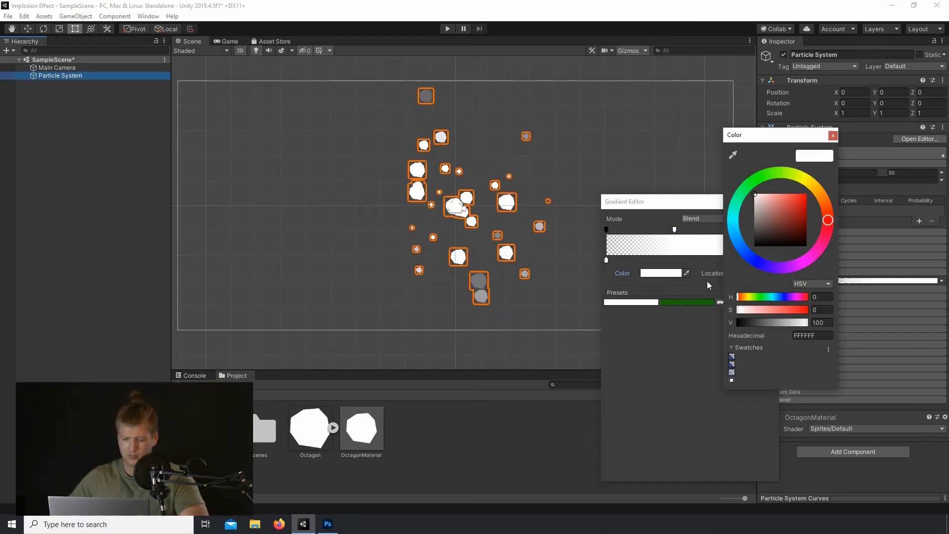
click(809, 185)
drag(790, 202, 807, 195)
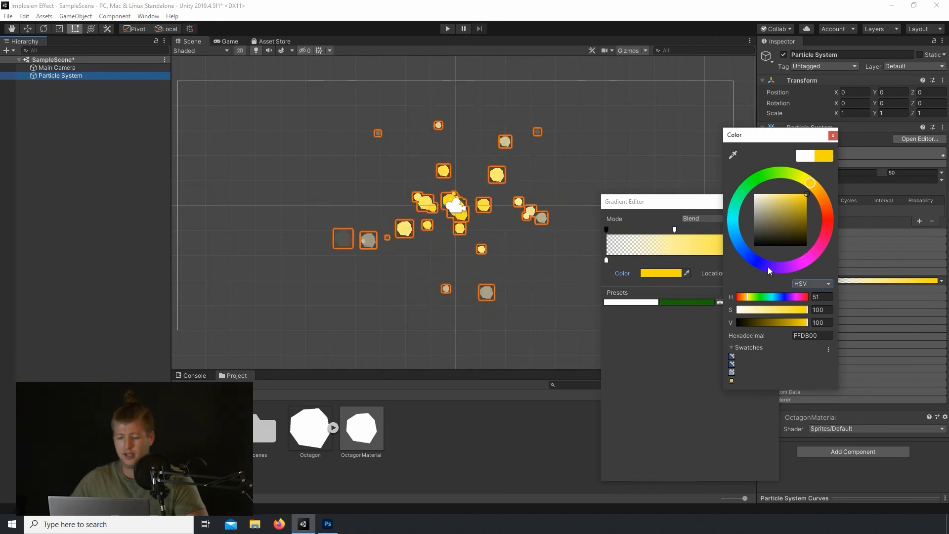
mouse_move(785, 206)
mouse_down()
mouse_move(791, 187)
mouse_move(779, 189)
mouse_up()
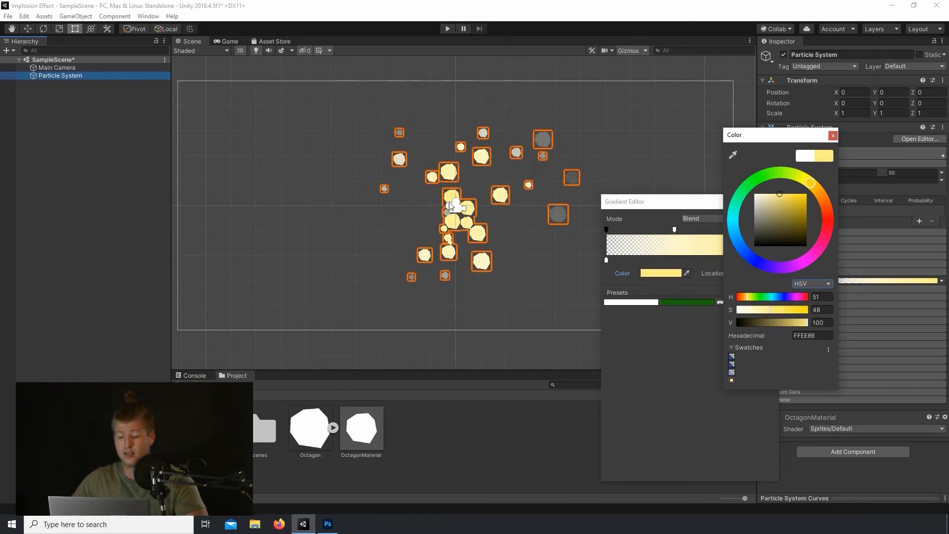
click(697, 199)
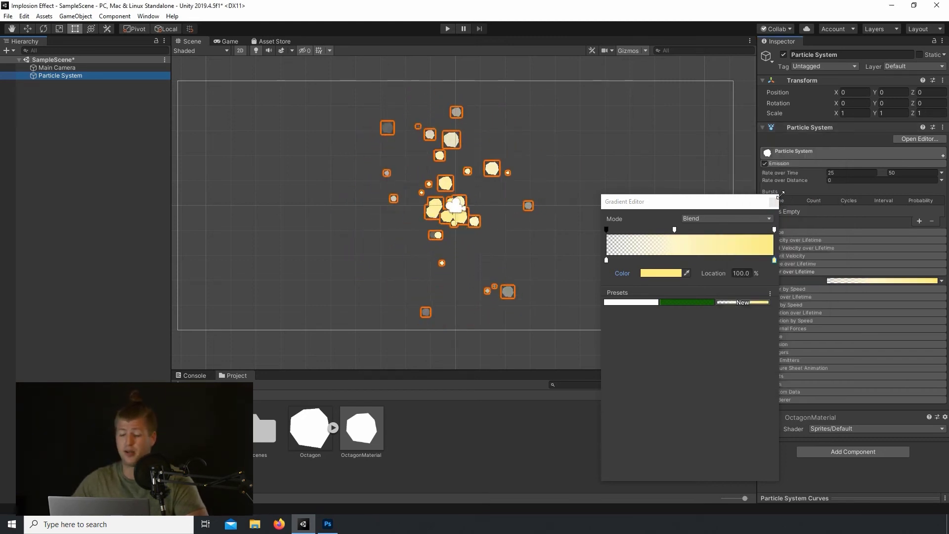
click(773, 201)
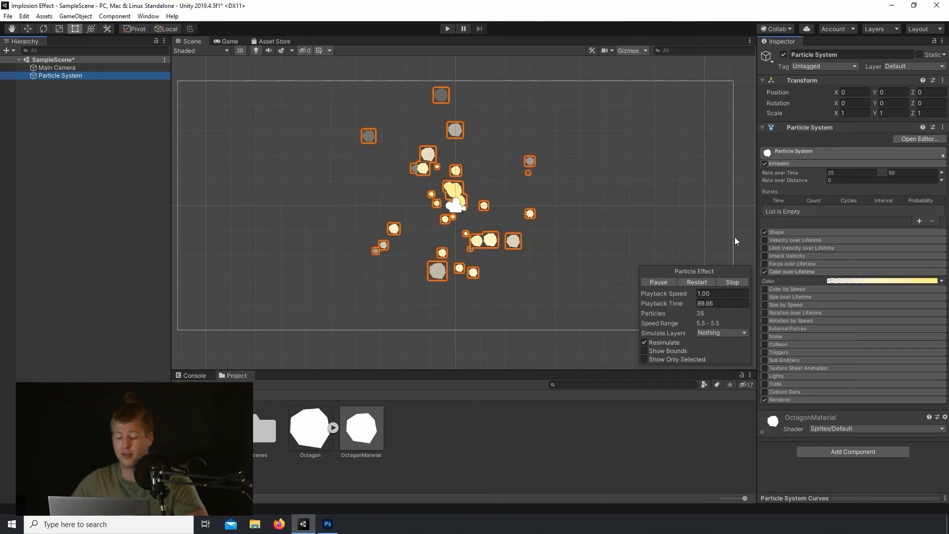
click(803, 271)
click(796, 164)
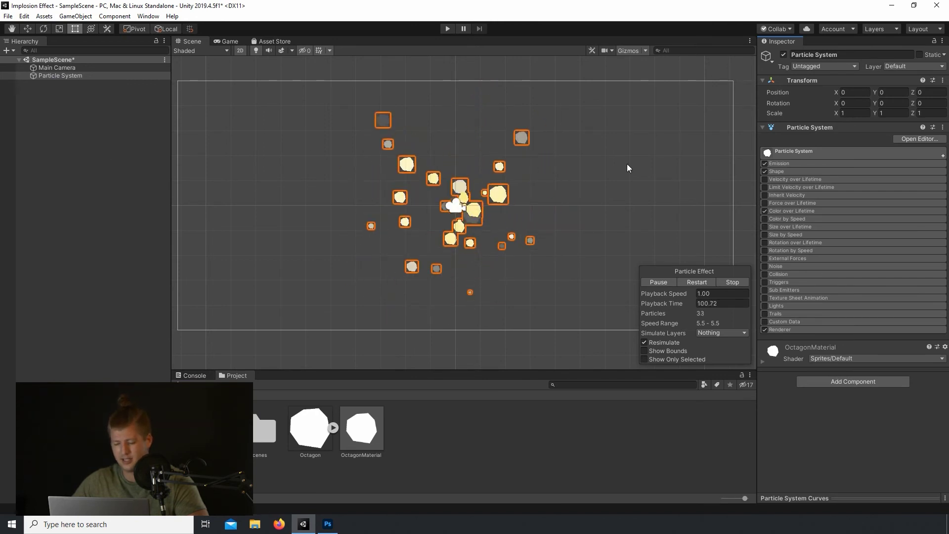
Set the minimum Start Size to 0.01 and the maximum Rate over Time to 100.
click(786, 163)
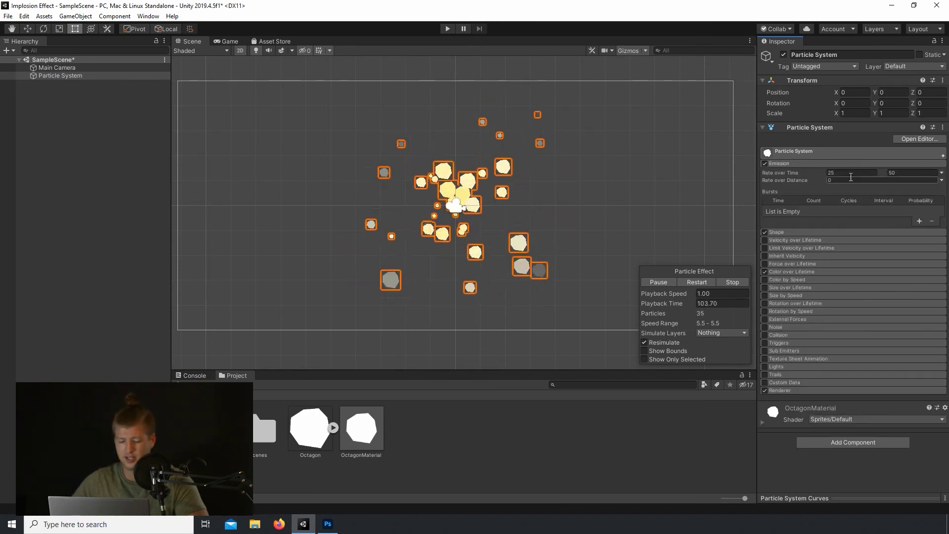
click(816, 153)
click(781, 345)
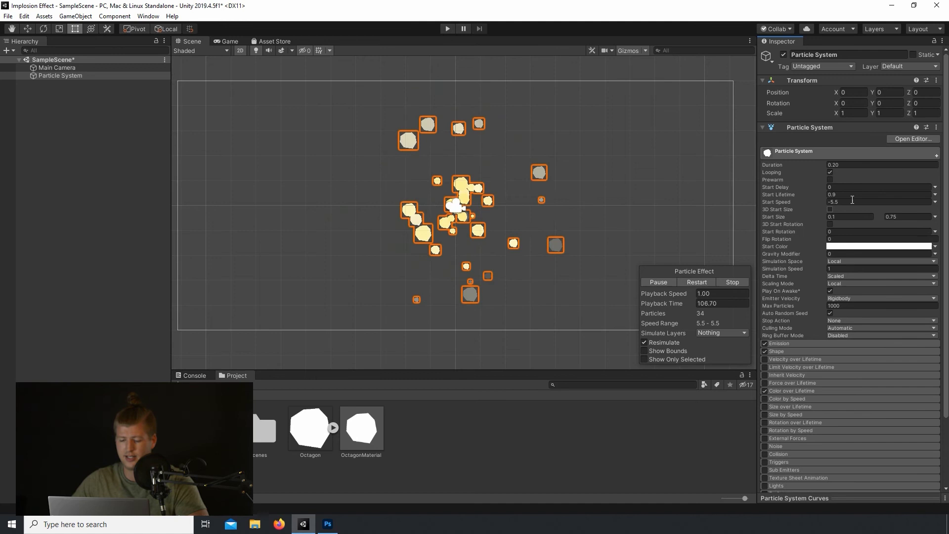
click(847, 214)
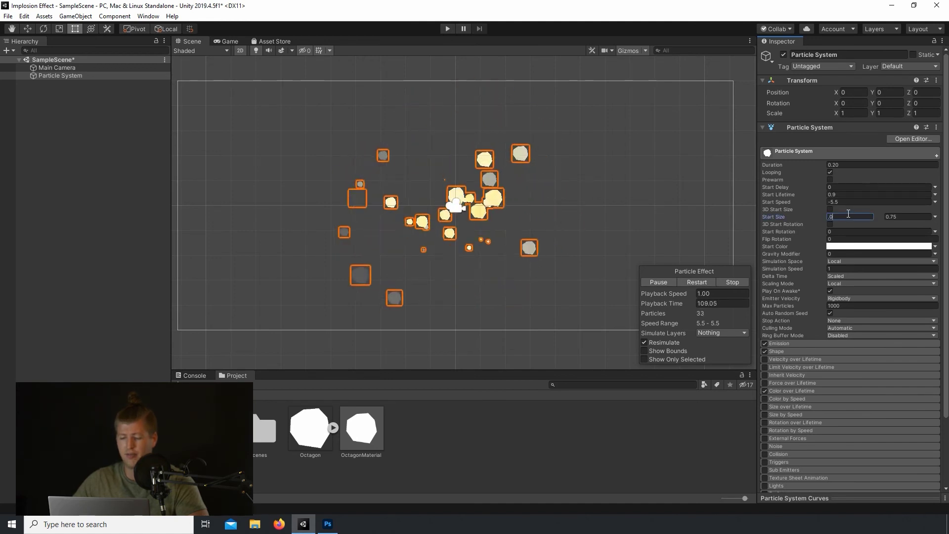
text(0.01)
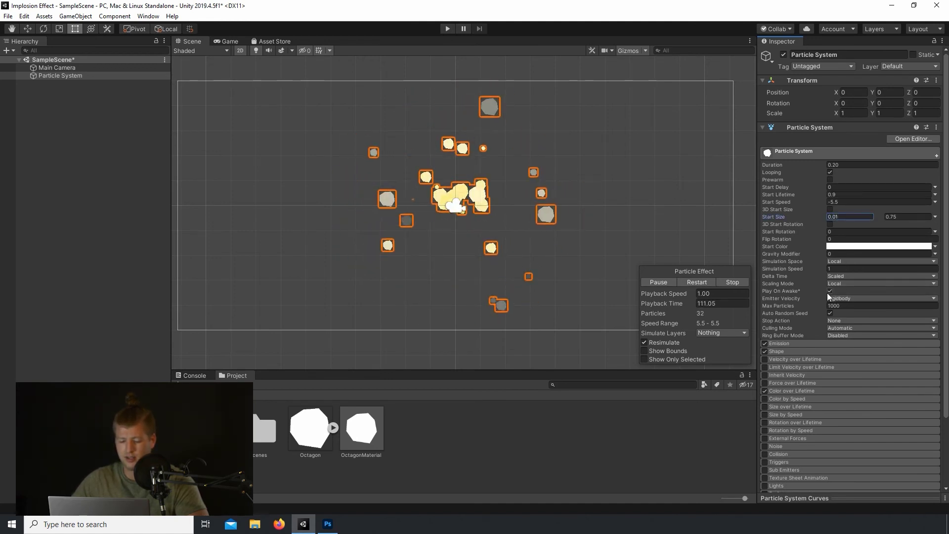
click(790, 342)
click(915, 353)
text(100)
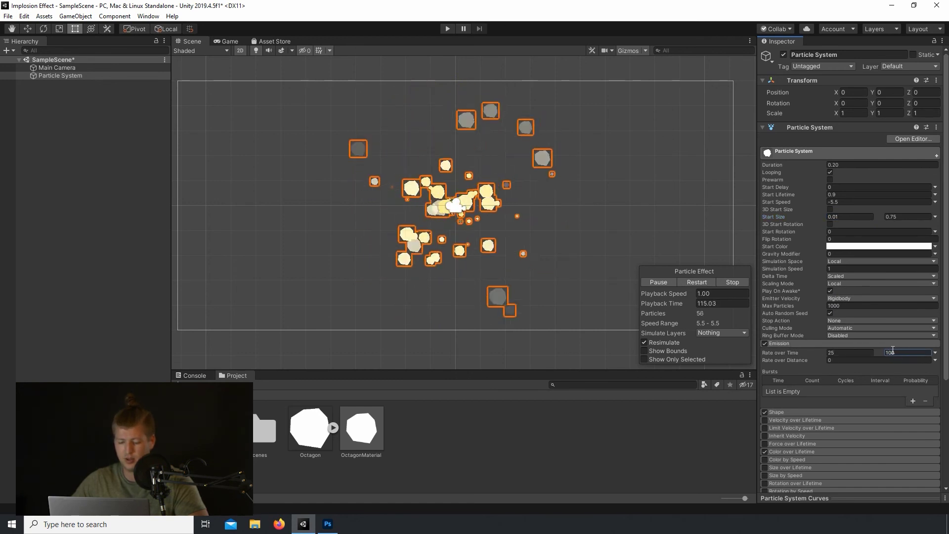
Set the maximum Start Size to 0.5 and preview the effect in the Game view.
click(906, 217)
key(BackSpace)
text(0.5)
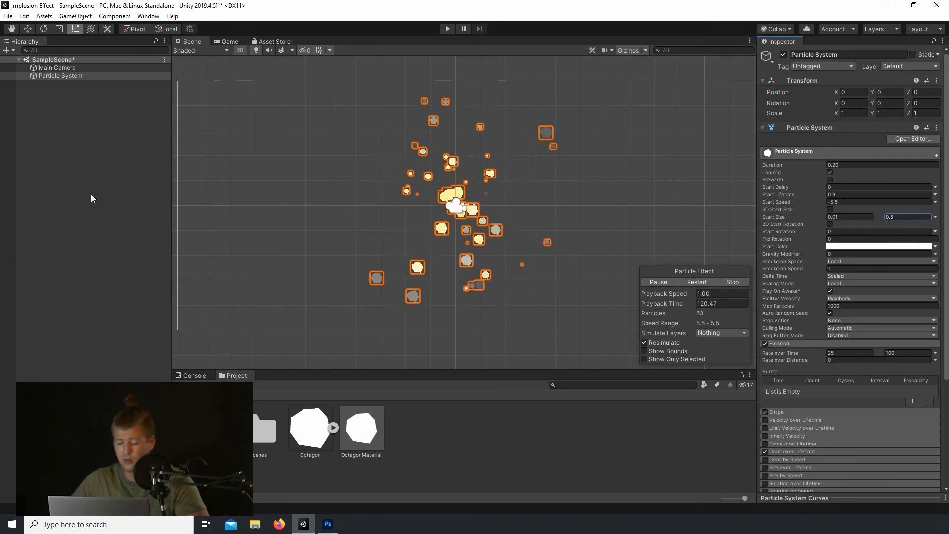
click(220, 43)
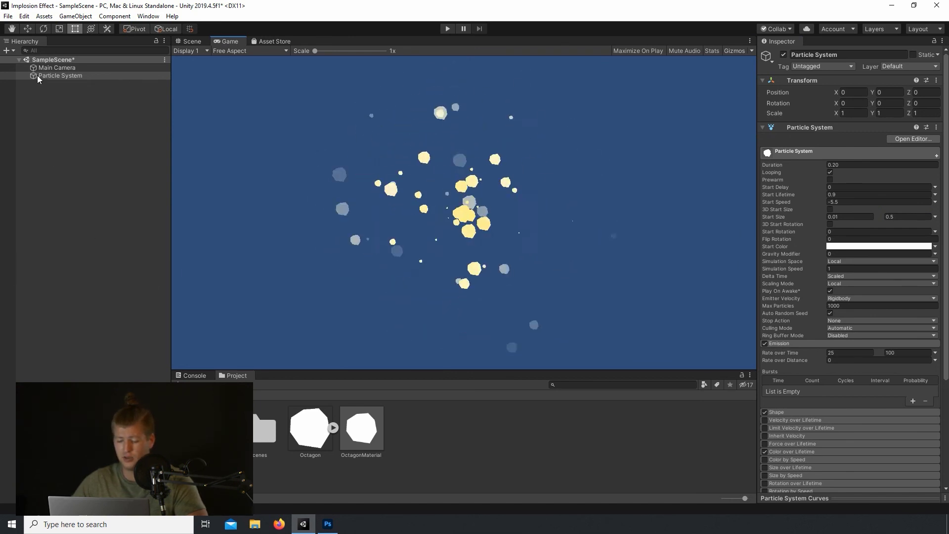
Move the pale yellow gradient key to about 75% and make the 100% key white.
click(54, 74)
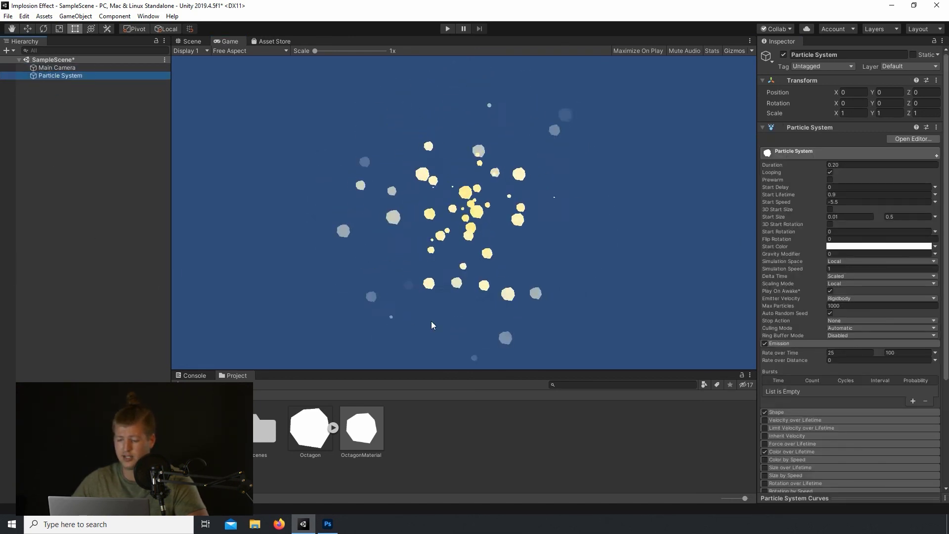
scroll(812, 360, down, 5)
click(794, 311)
click(894, 317)
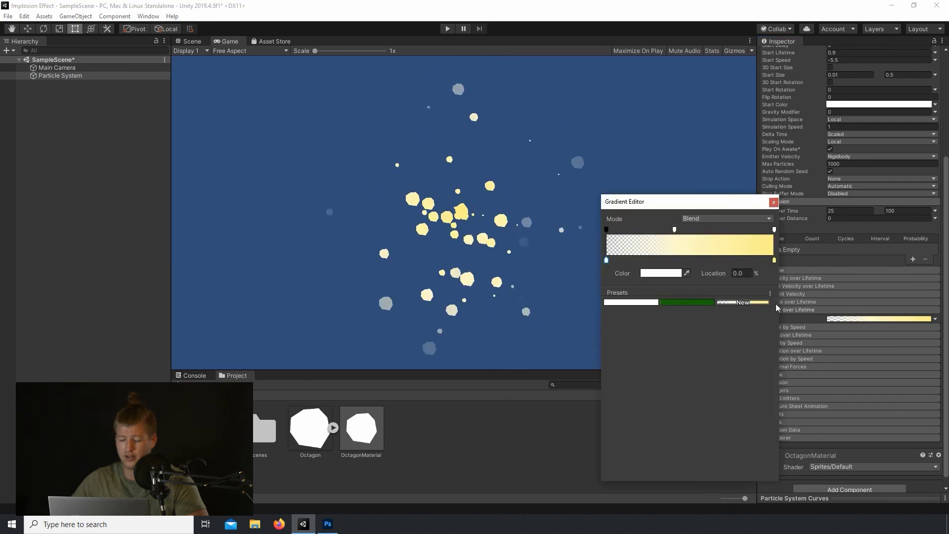
drag(774, 260, 735, 259)
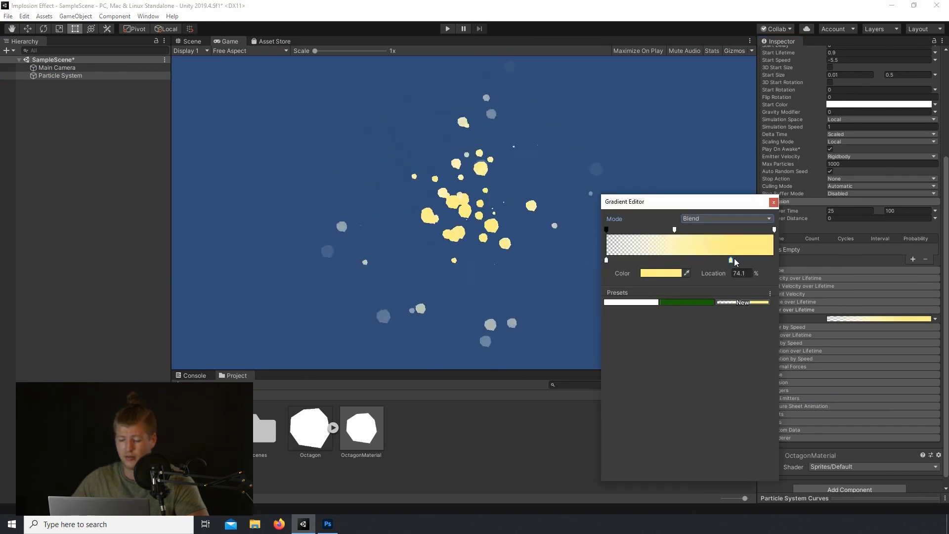
click(667, 273)
drag(765, 184, 755, 182)
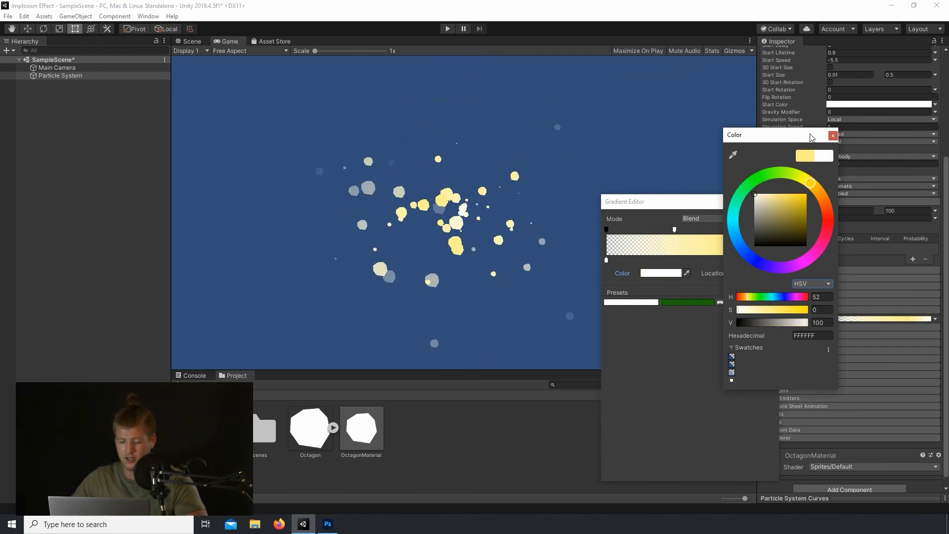
click(833, 135)
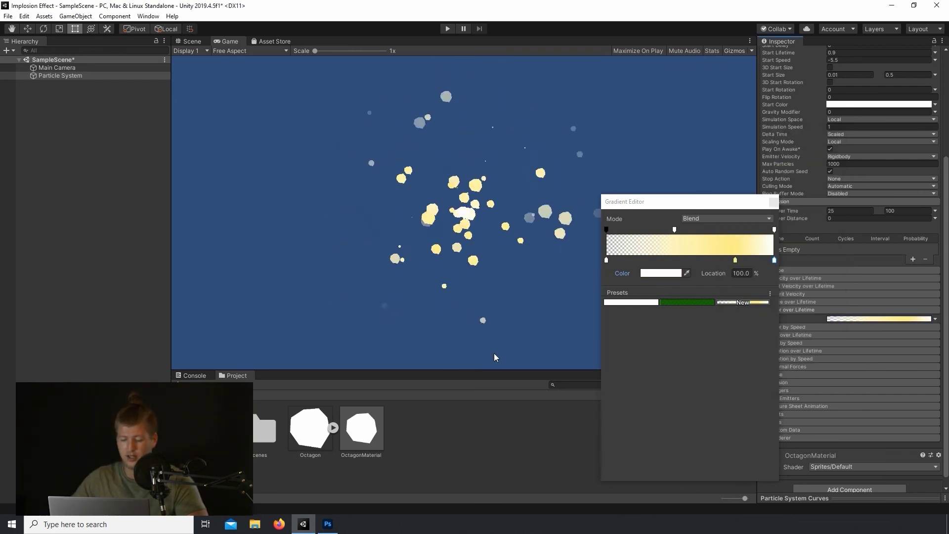
click(774, 202)
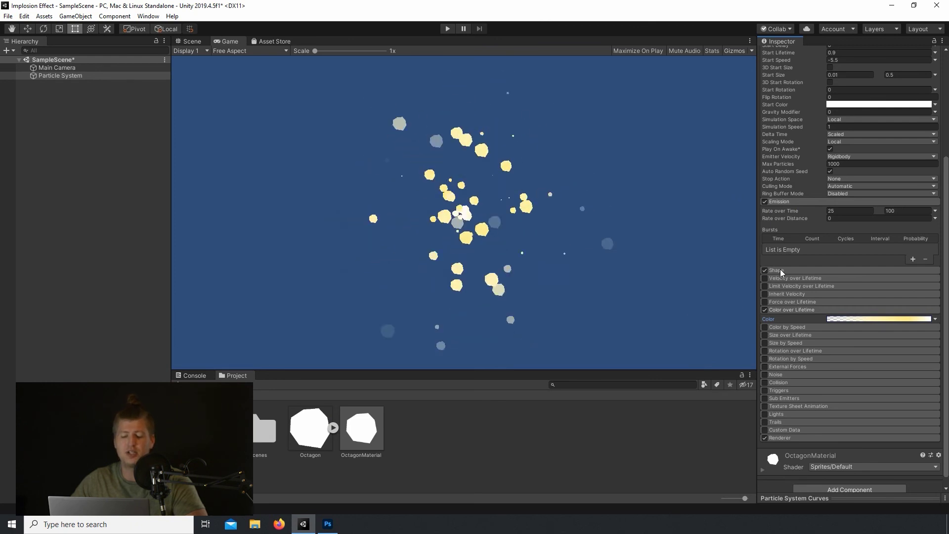
Show Emission and the Shape module's Sphere settings: radius 5, thickness 0, 360° arc.
click(785, 201)
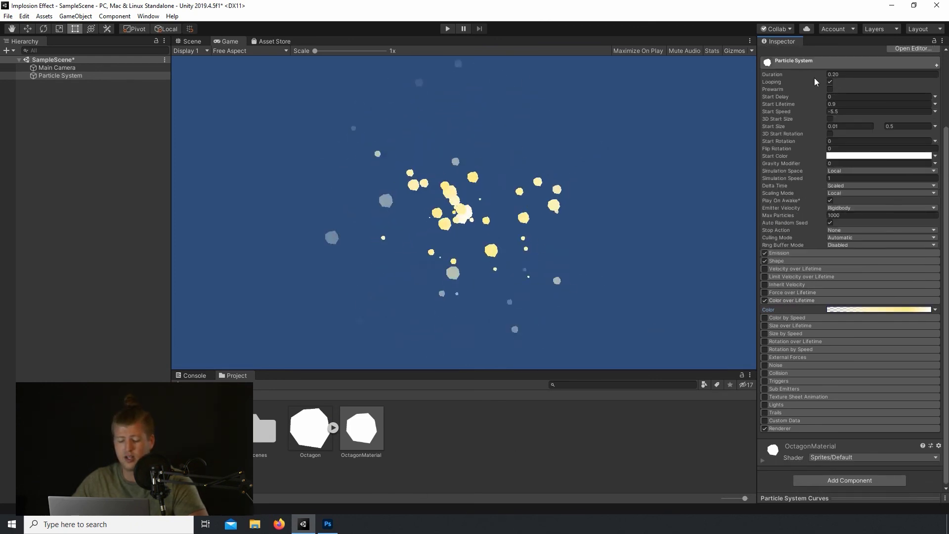
click(789, 255)
click(779, 321)
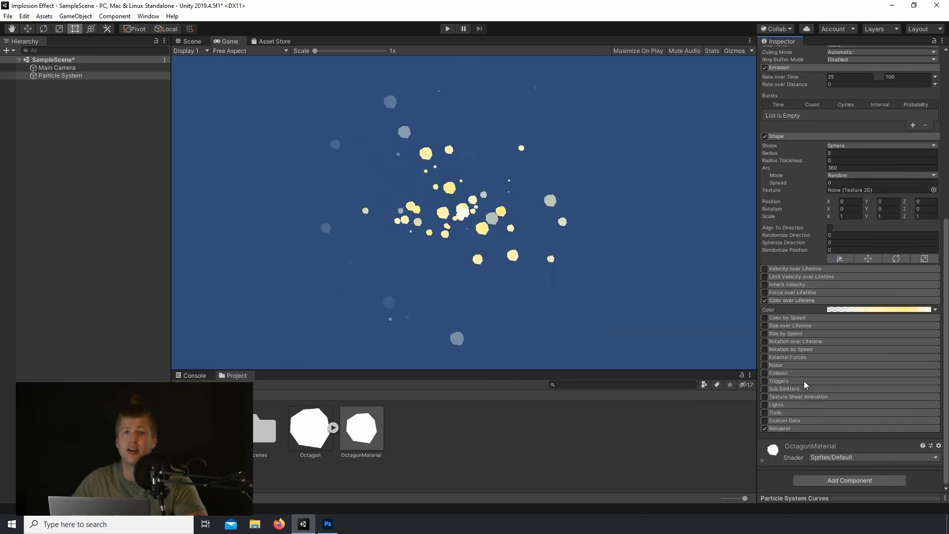